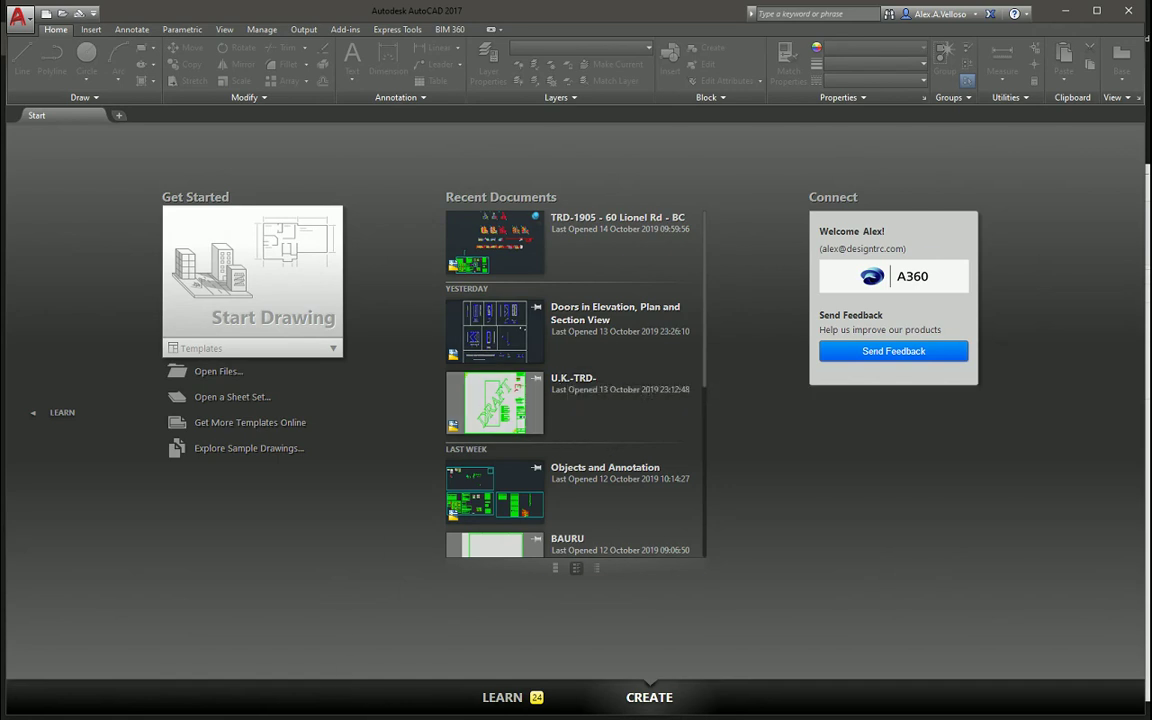
- Switch to Photos and view the Tool Palettes and drawing units reference images
{"action": "left_click", "coordinate": [322, 645]}
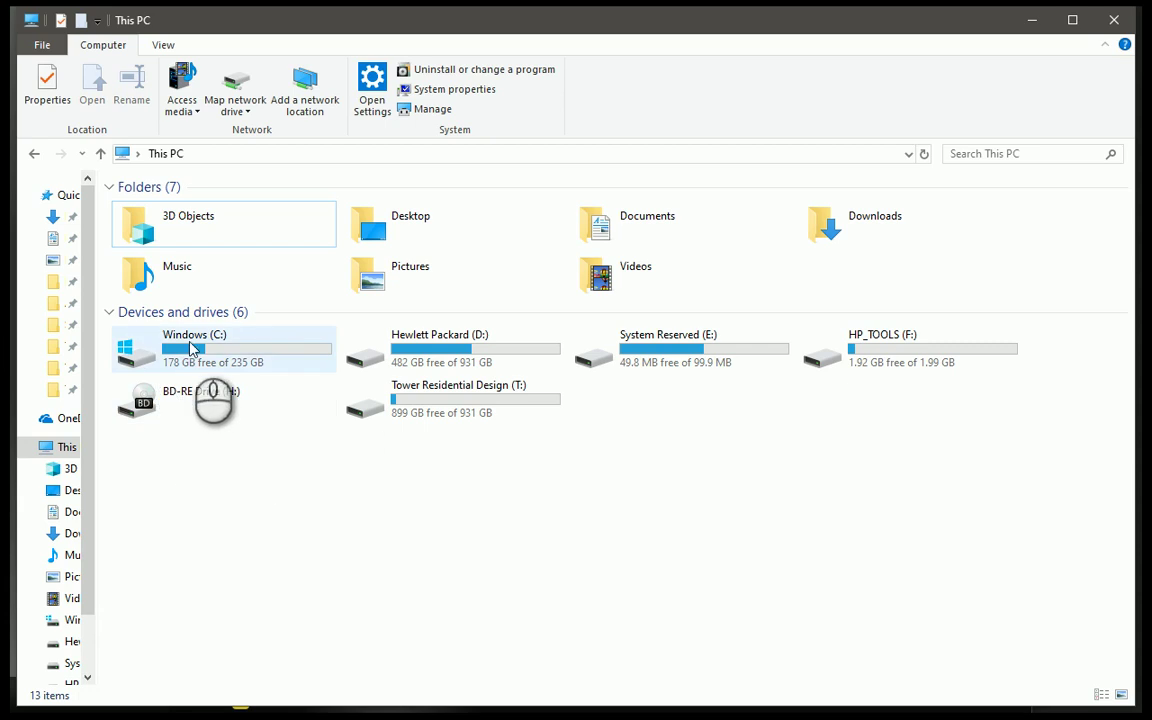
{"action": "mouse_move", "coordinate": [265, 352]}
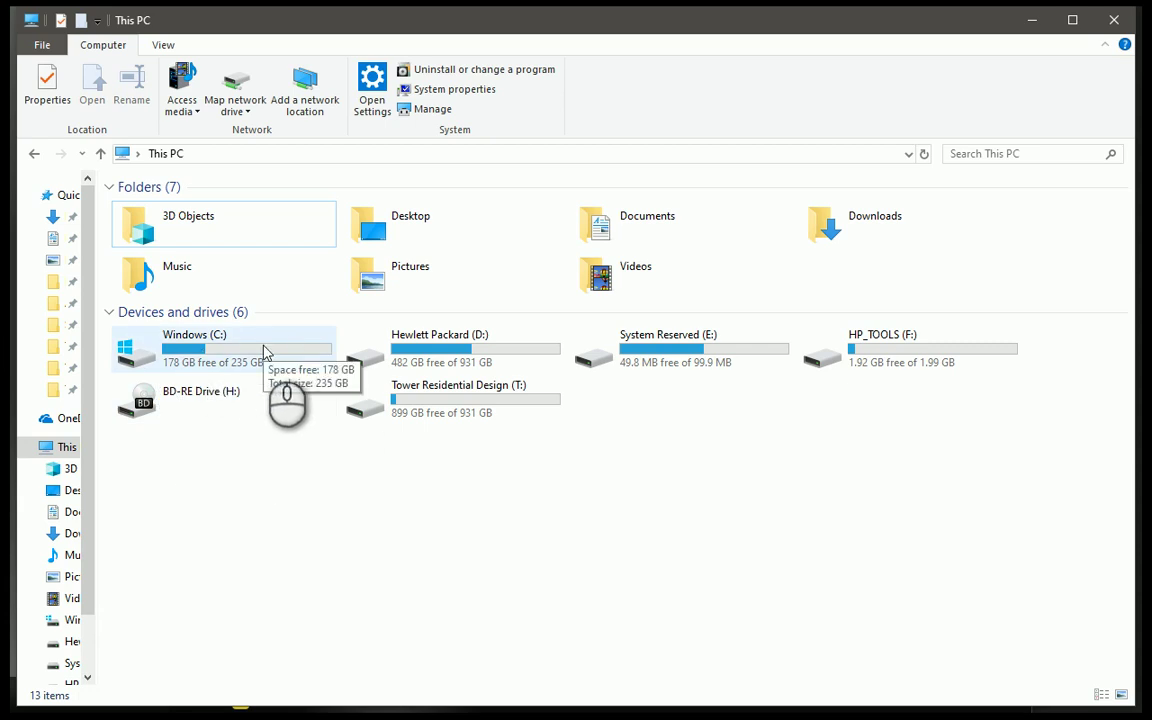
{"action": "mouse_move", "coordinate": [578, 712]}
{"action": "left_click", "coordinate": [508, 685]}
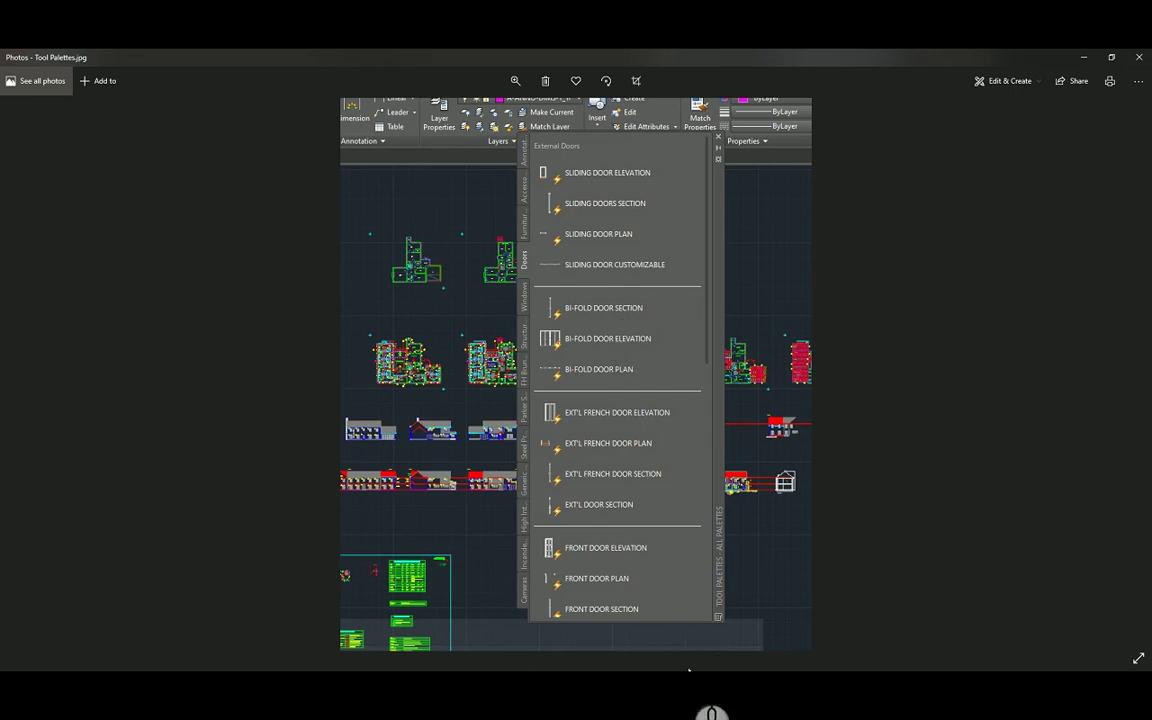
{"action": "mouse_move", "coordinate": [720, 690]}
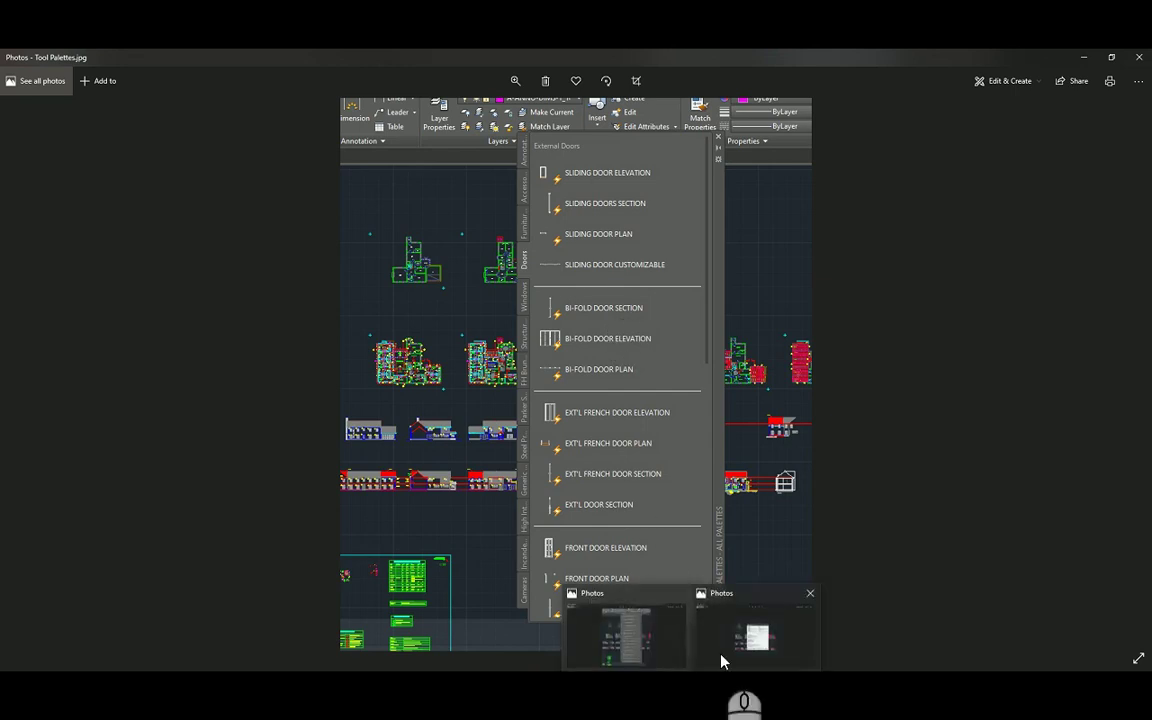
{"action": "left_click", "coordinate": [740, 637]}
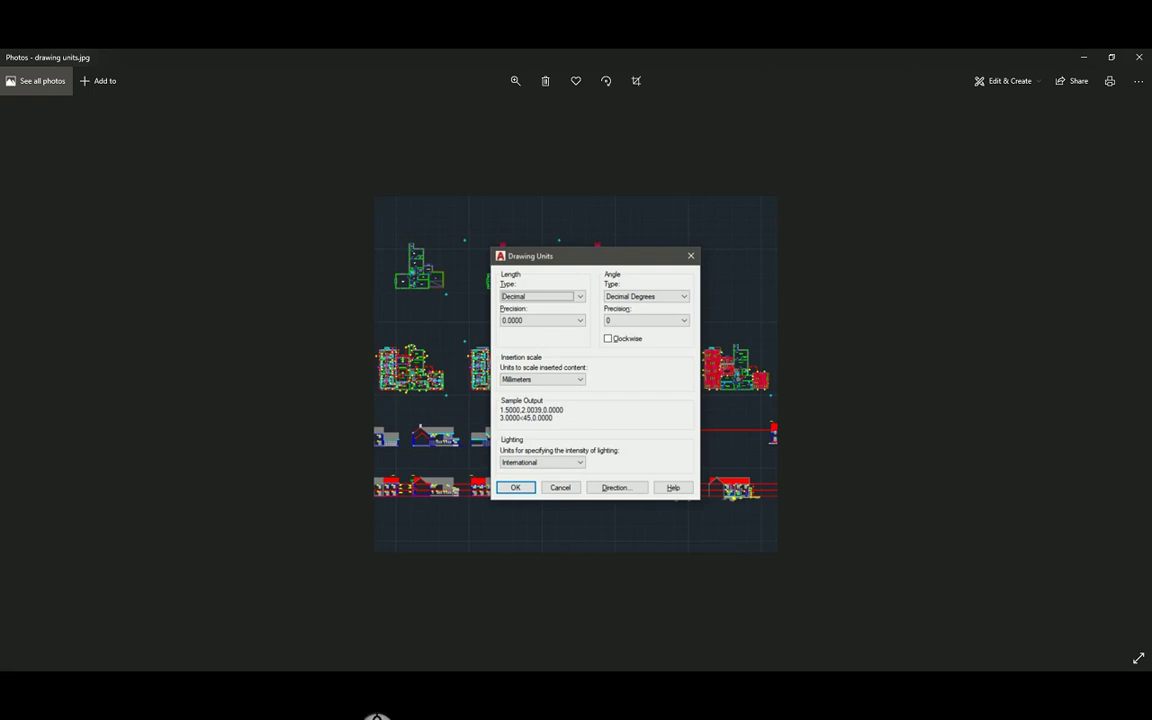
- In File Explorer, browse to C:\Autodesk\Dynamic Blocks & Objects\Door and Windows\Doors and open the drawing Doors in Elevation, Plan and Section View
{"action": "mouse_move", "coordinate": [308, 705]}
{"action": "left_click", "coordinate": [290, 643]}
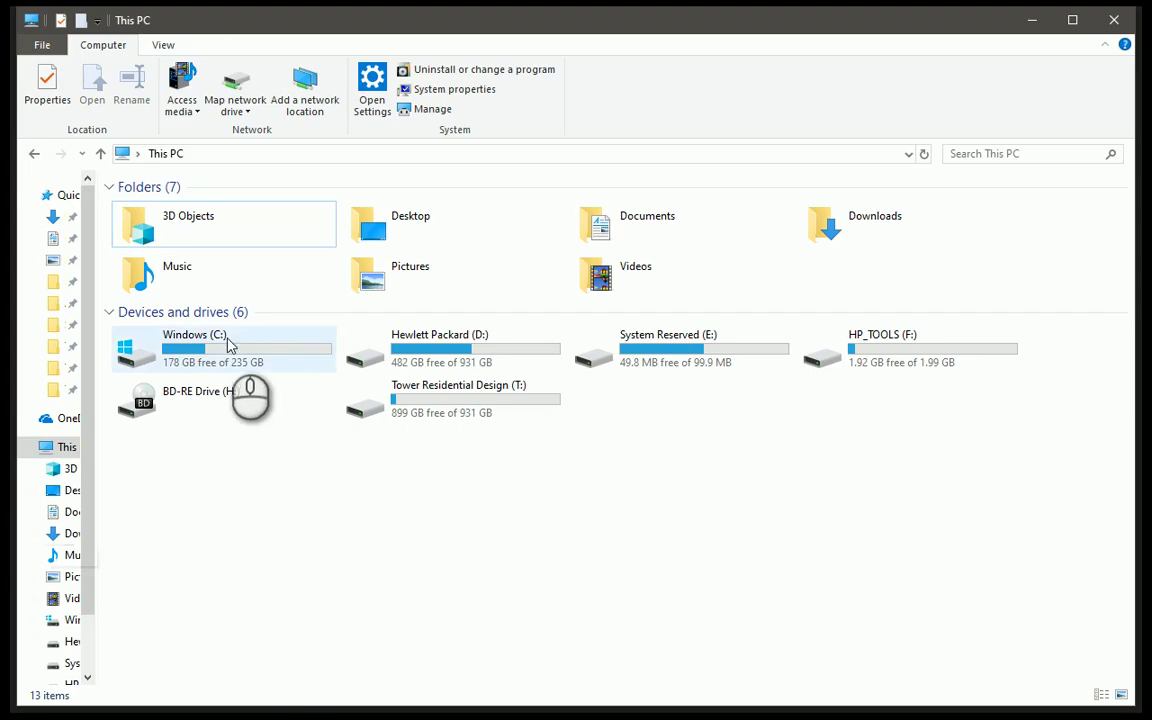
{"action": "double_click", "coordinate": [226, 350]}
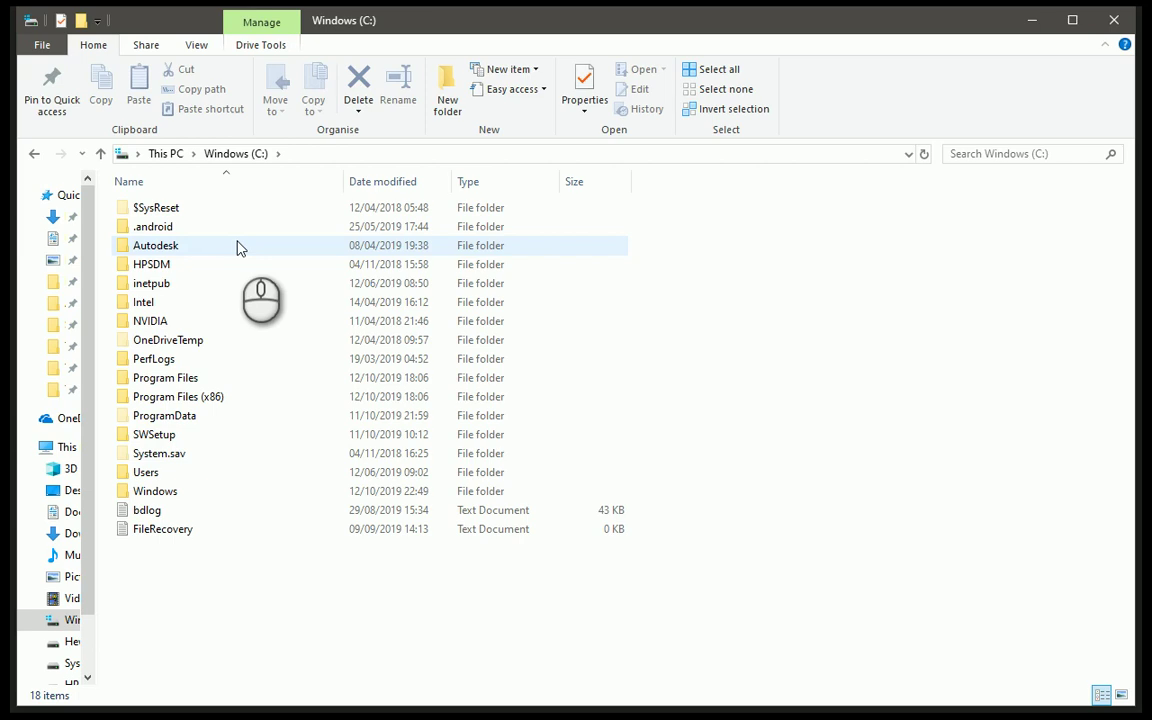
{"action": "mouse_move", "coordinate": [238, 248]}
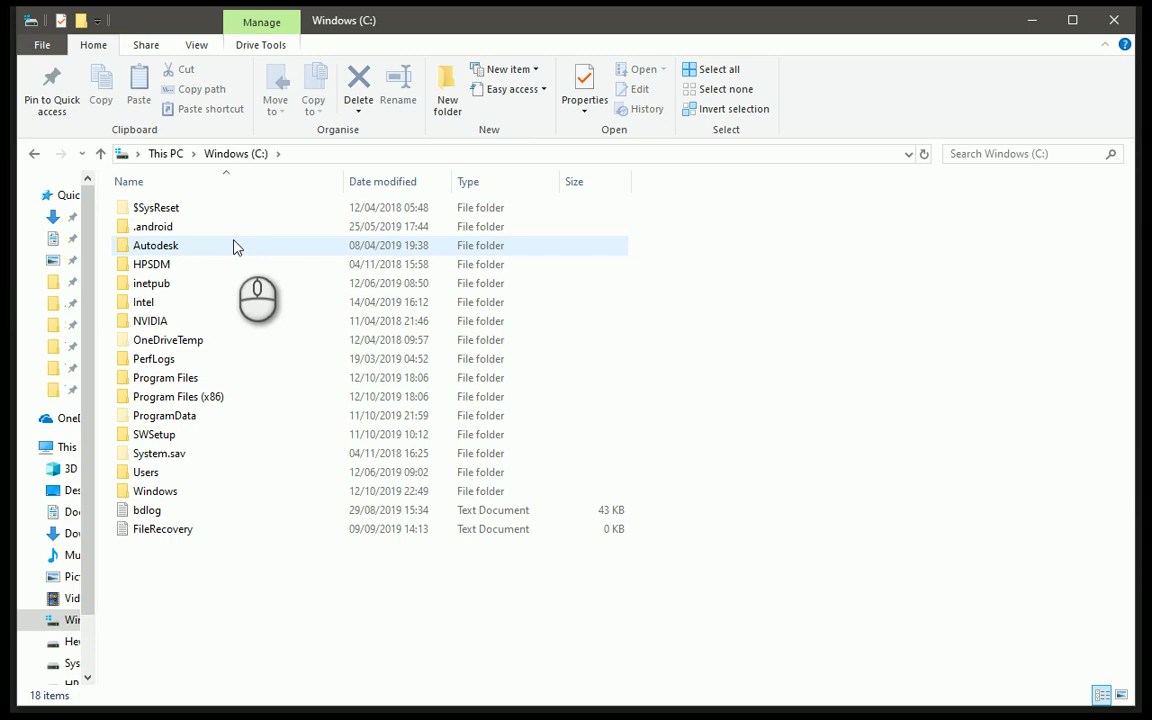
{"action": "left_click", "coordinate": [180, 247]}
{"action": "double_click", "coordinate": [180, 247]}
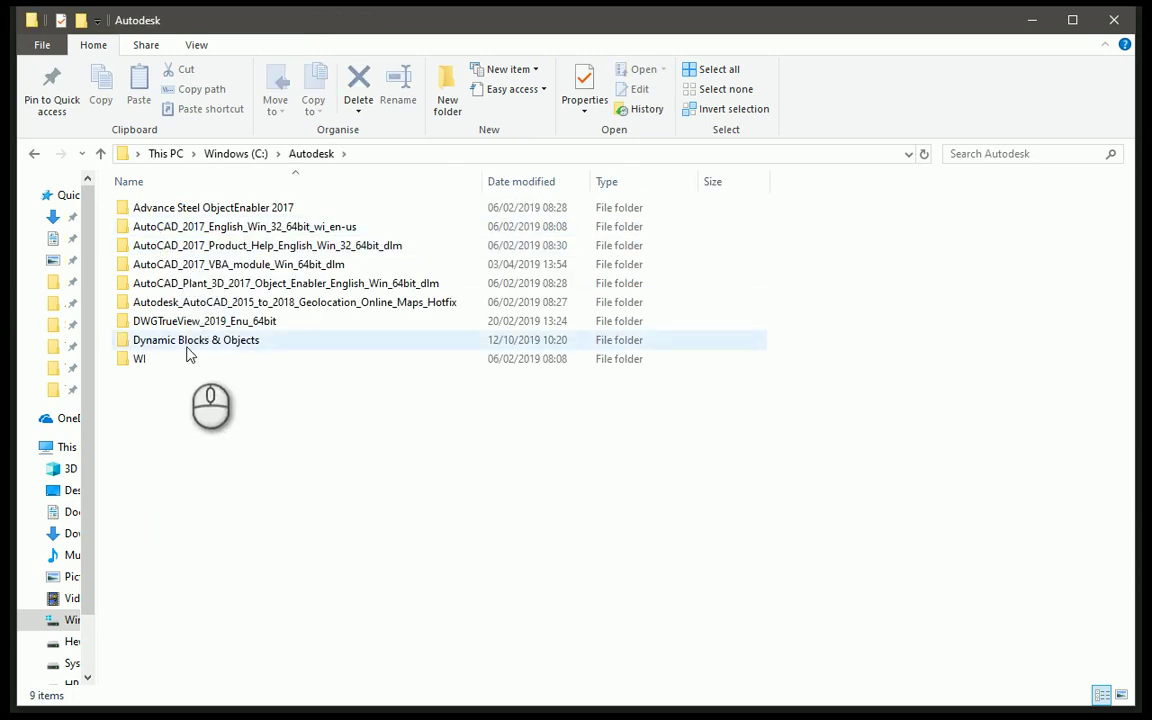
{"action": "double_click", "coordinate": [188, 340]}
{"action": "double_click", "coordinate": [190, 209]}
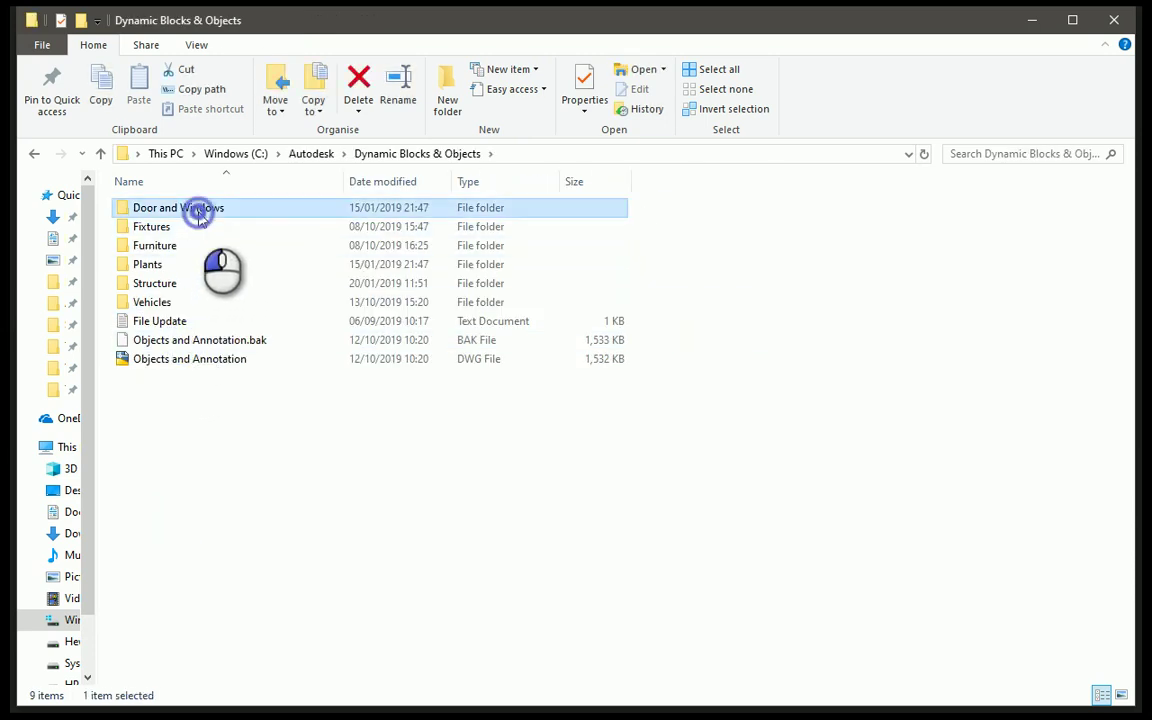
{"action": "double_click", "coordinate": [189, 213]}
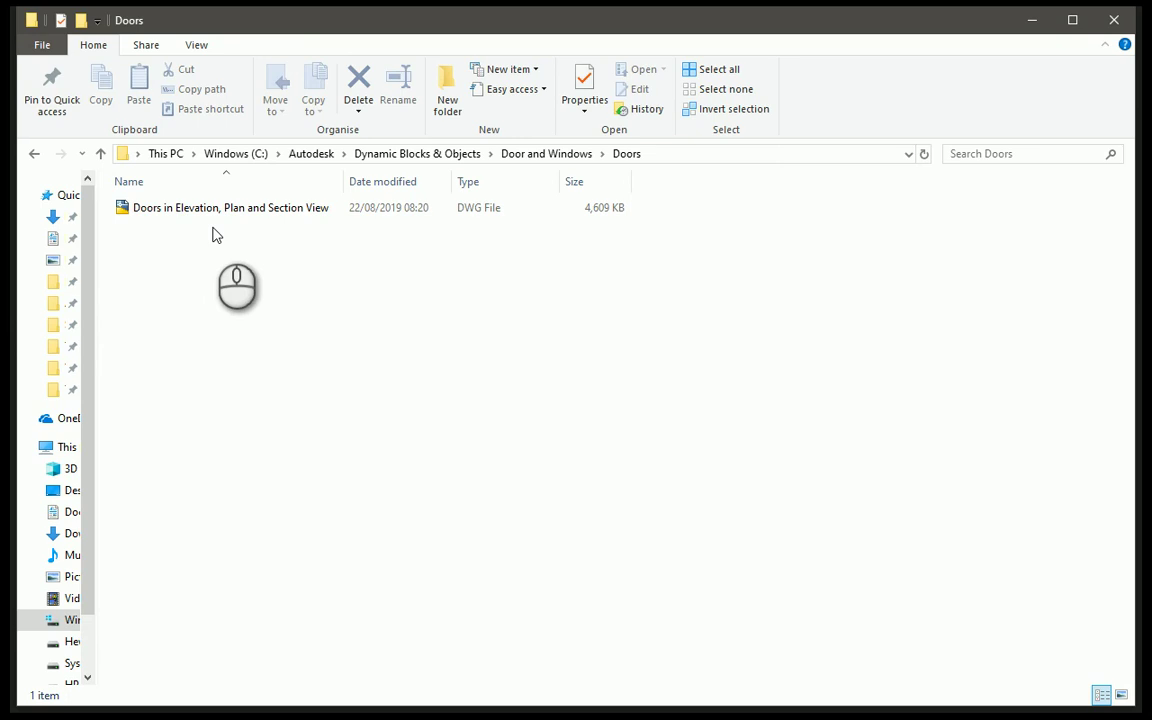
{"action": "double_click", "coordinate": [238, 208]}
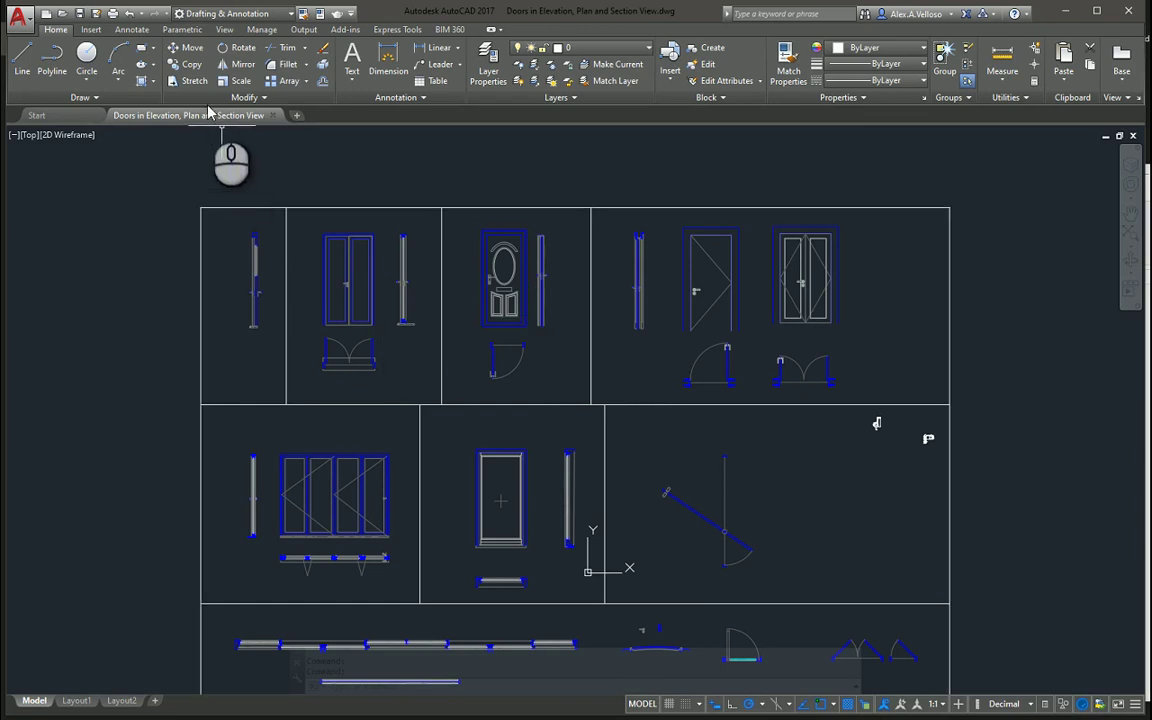
- Display the Tool Palettes and expand them to show the Doors palette
{"action": "left_click", "coordinate": [226, 31]}
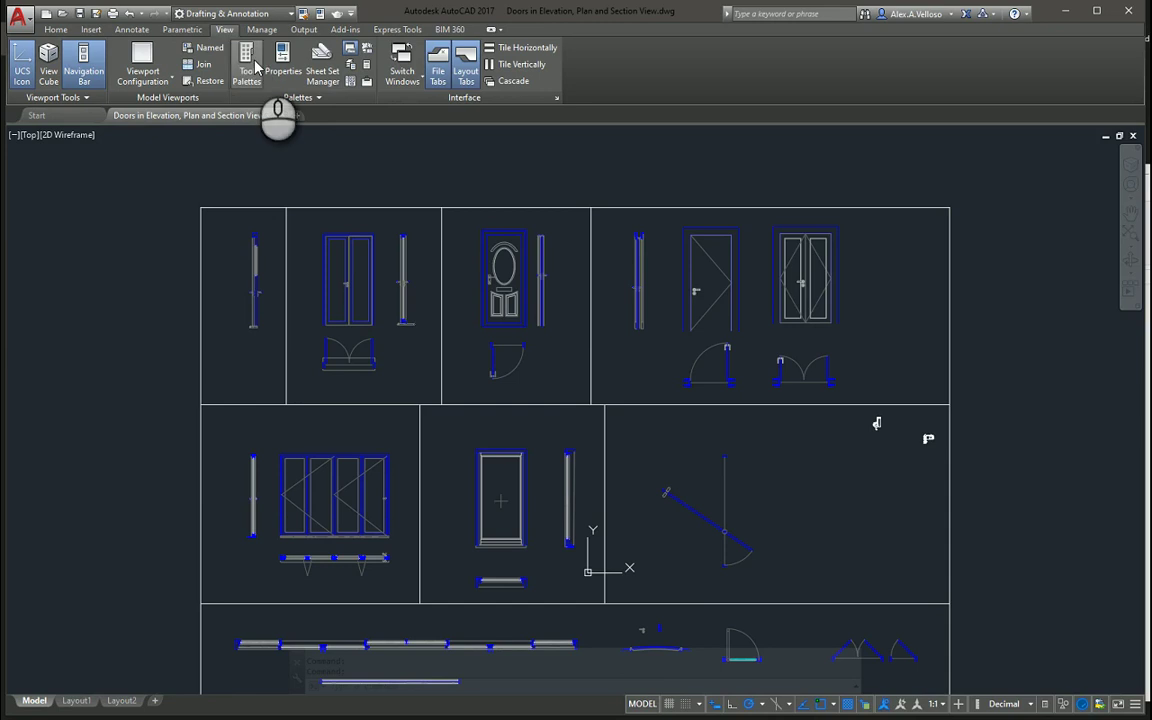
{"action": "left_click", "coordinate": [256, 67]}
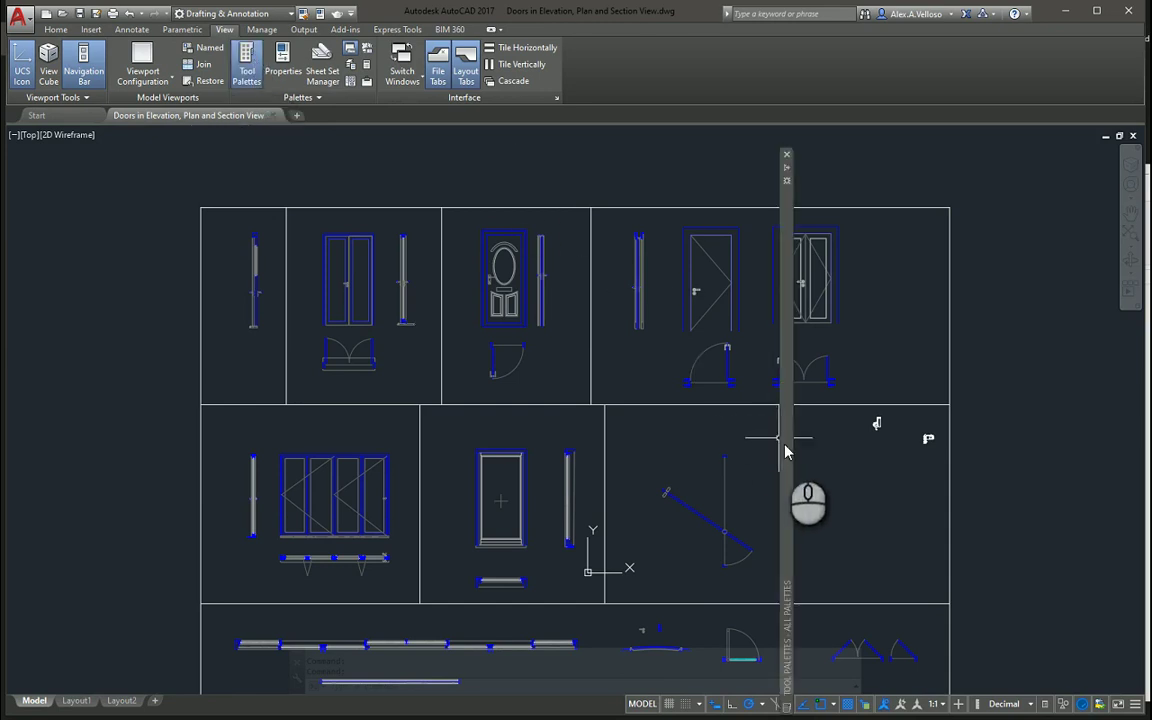
{"action": "mouse_move", "coordinate": [789, 458]}
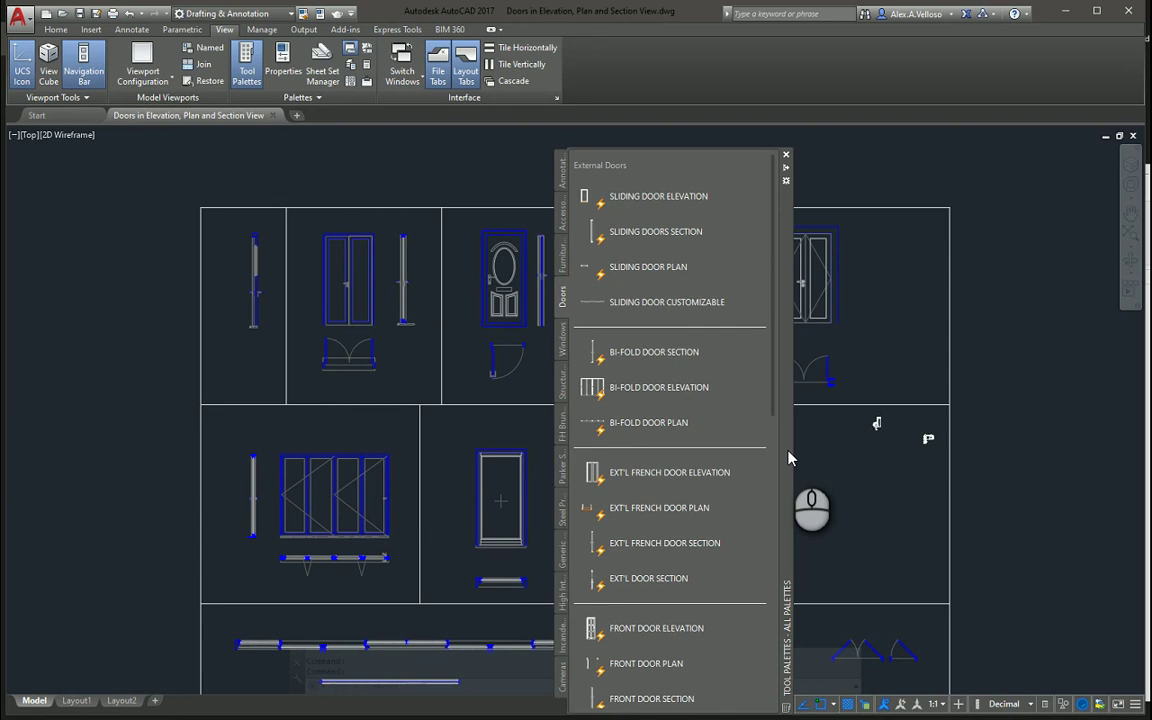
- Open the Doors palette's name for renaming and accept it as Doors
{"action": "right_click", "coordinate": [564, 298]}
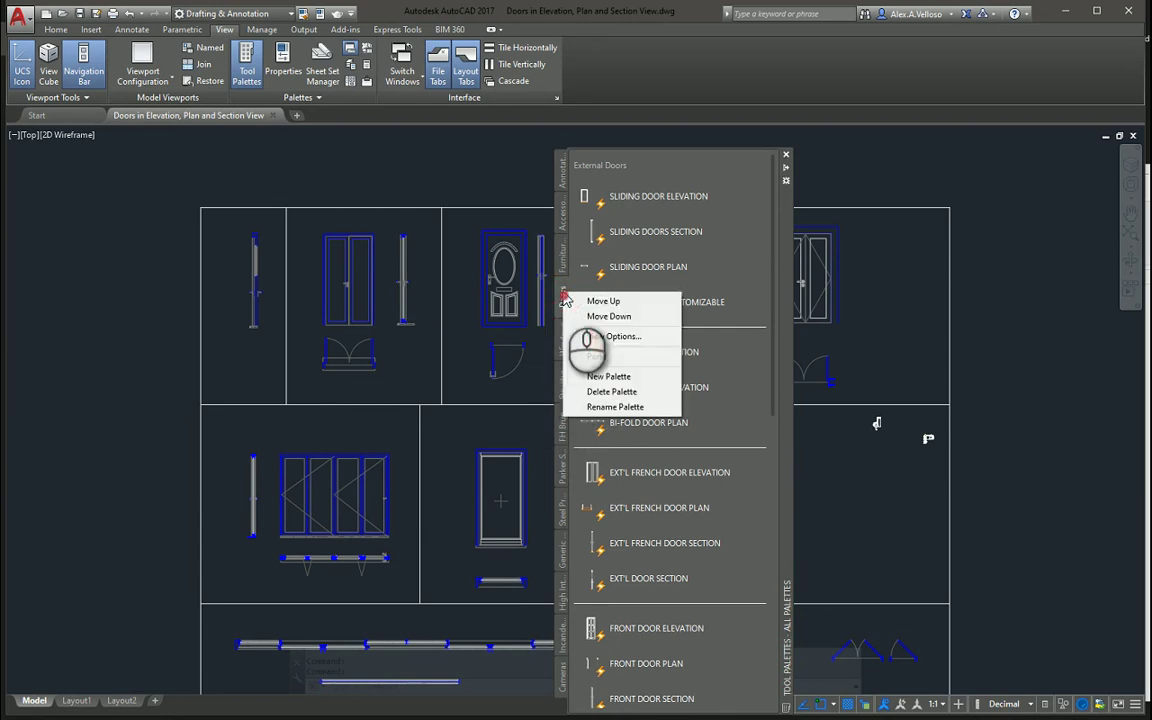
{"action": "left_click", "coordinate": [615, 407]}
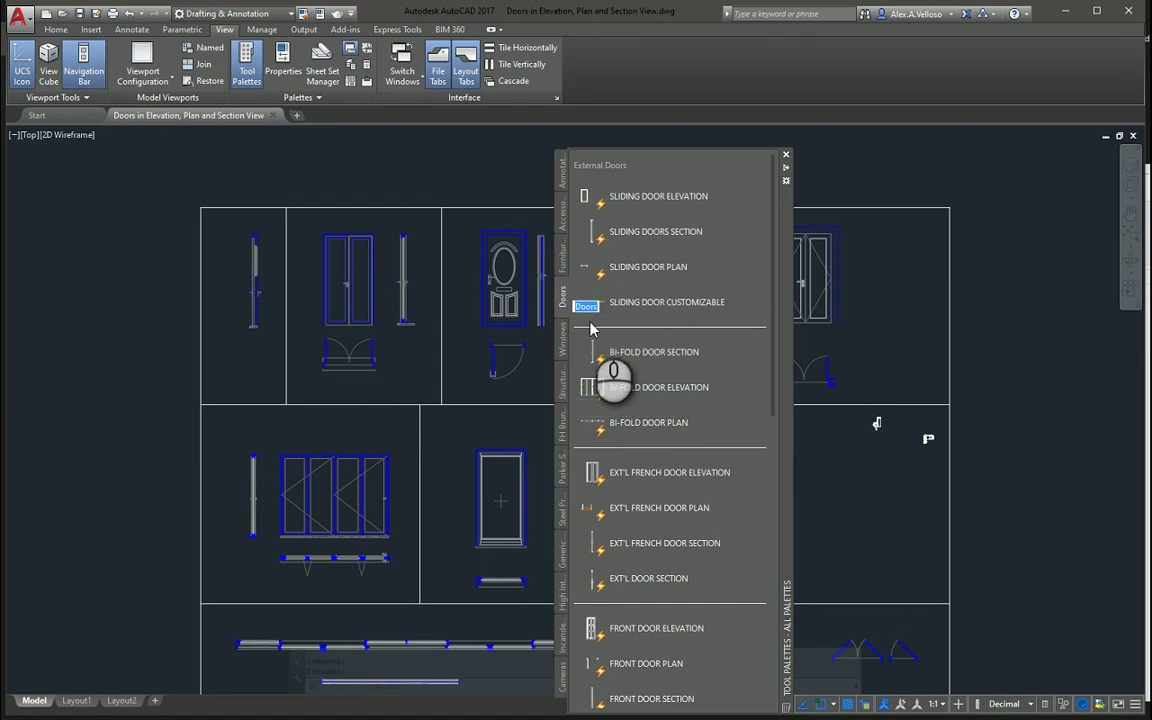
{"action": "key", "text": "Return"}
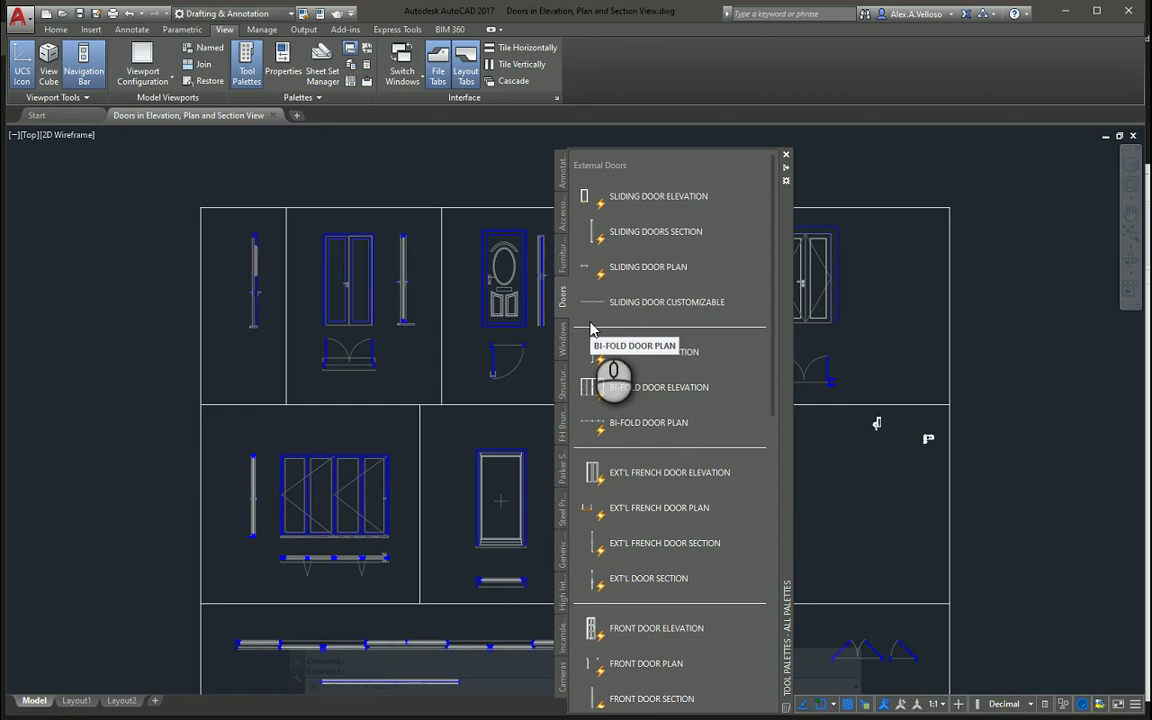
- Examine the options offered for the BI-FOLD DOOR ELEVATION tool and for the palette's empty area, including adding text and separators
{"action": "right_click", "coordinate": [640, 386]}
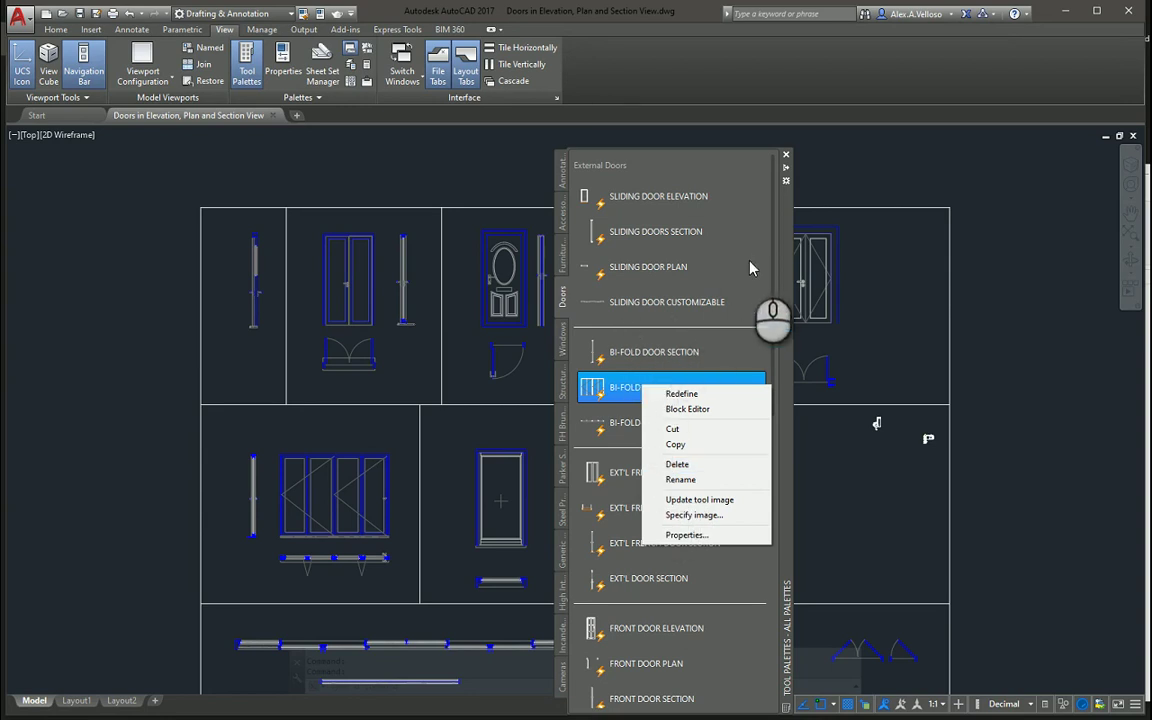
{"action": "key", "text": "Escape"}
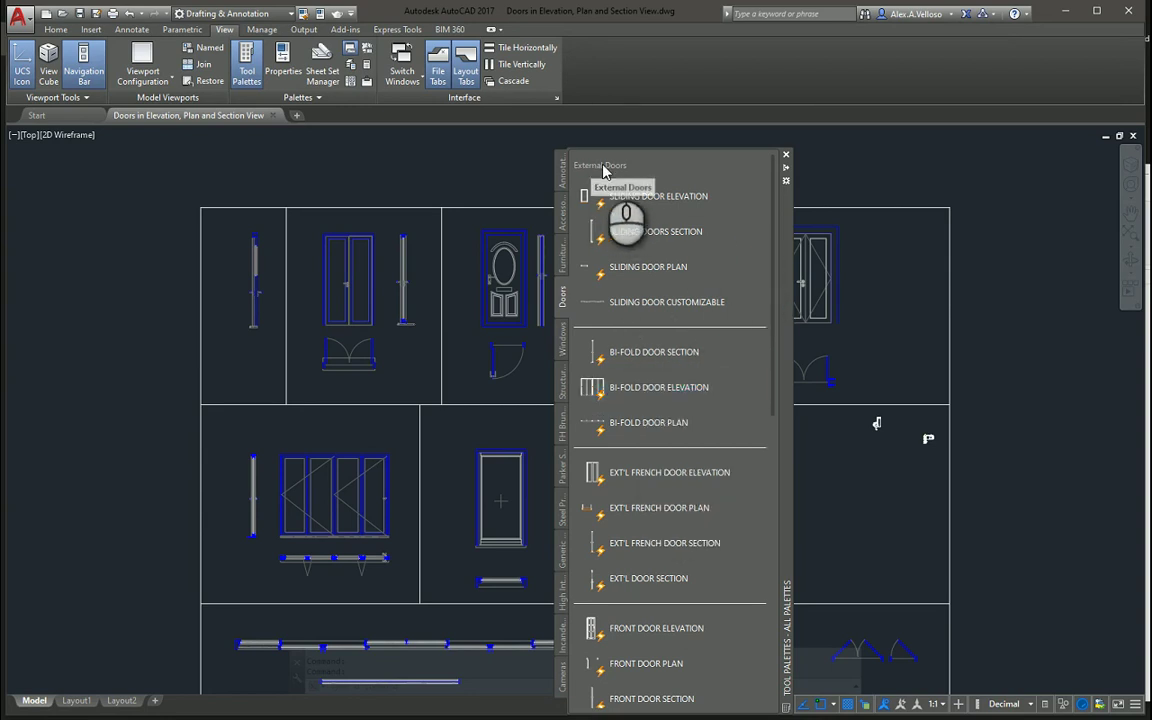
{"action": "right_click", "coordinate": [699, 190]}
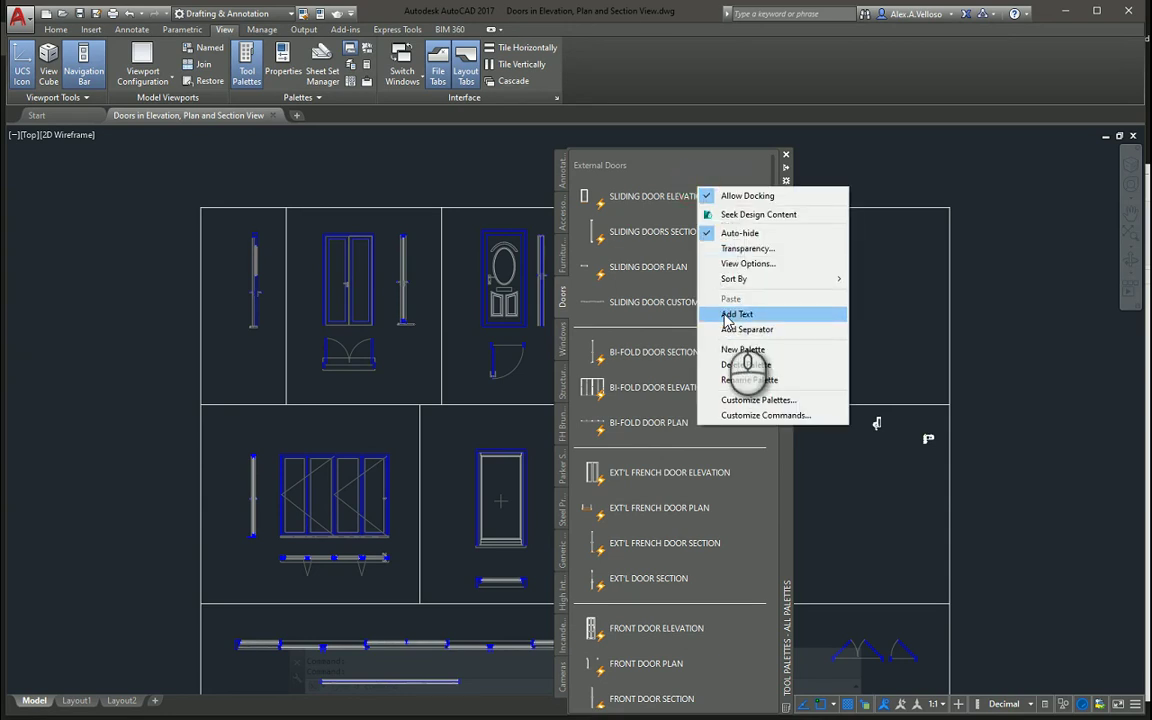
{"action": "left_click", "coordinate": [623, 333]}
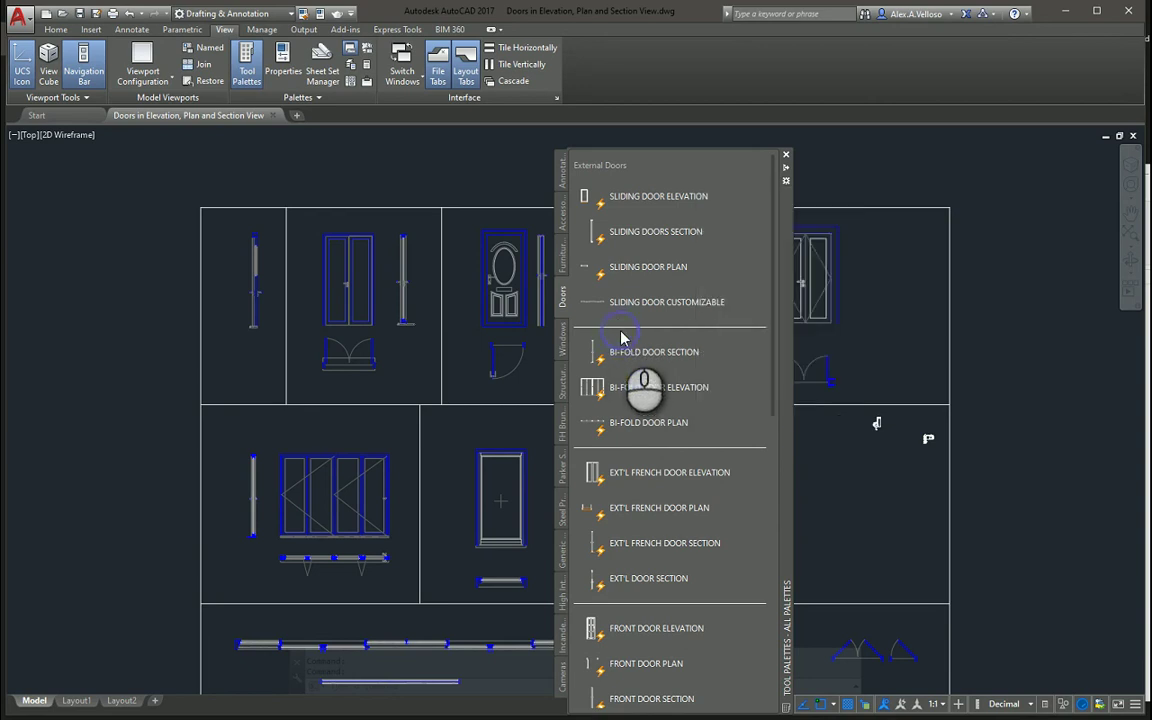
{"action": "right_click", "coordinate": [742, 327]}
{"action": "right_click", "coordinate": [709, 344]}
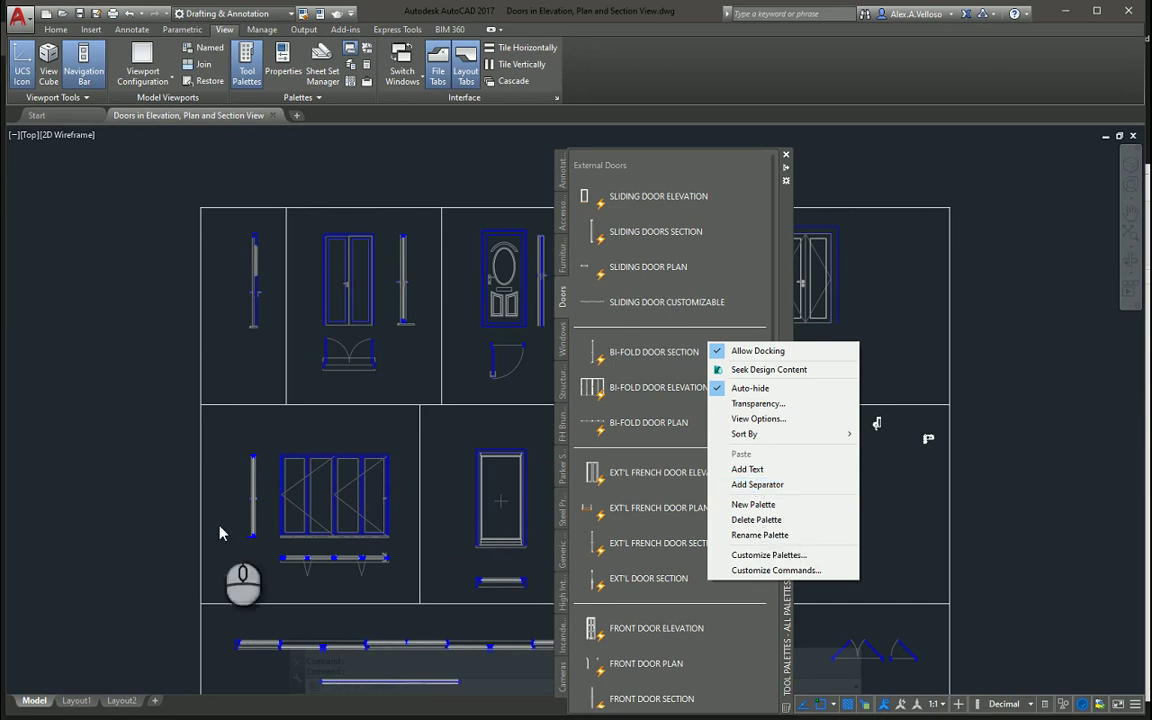
{"action": "left_click", "coordinate": [108, 470]}
- Copy the bi-fold door elevation block from the drawing and paste it at the end of the Doors palette
{"action": "left_click", "coordinate": [294, 470]}
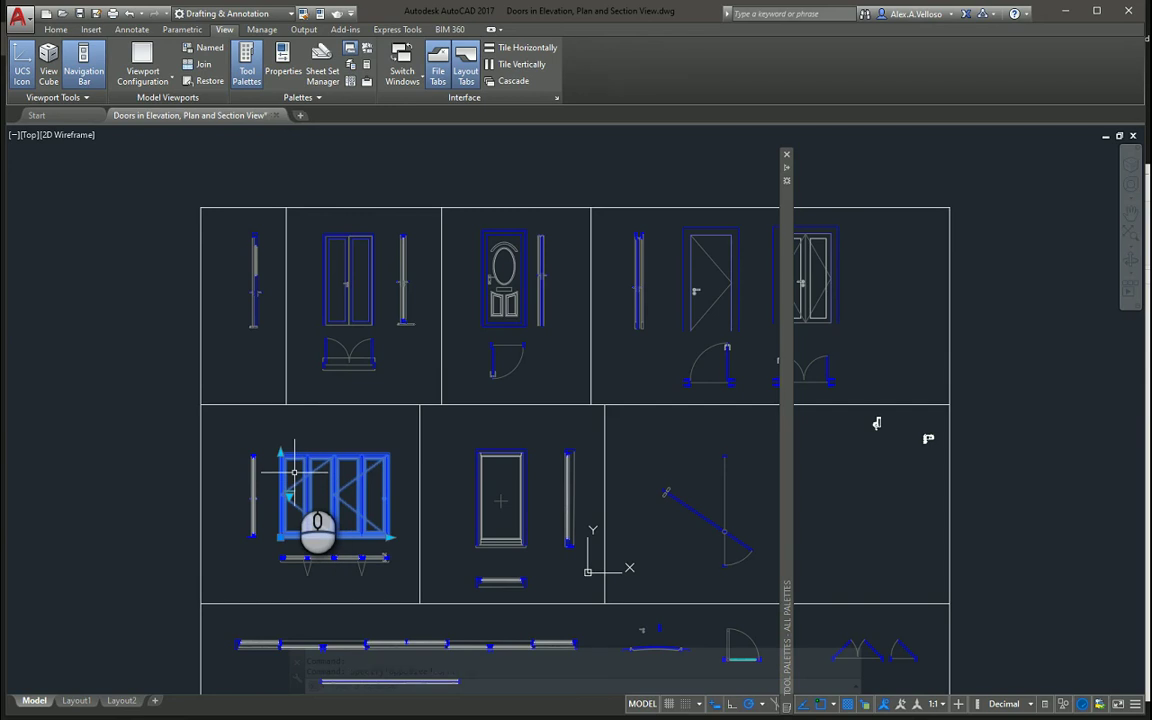
{"action": "key", "text": "ctrl+c"}
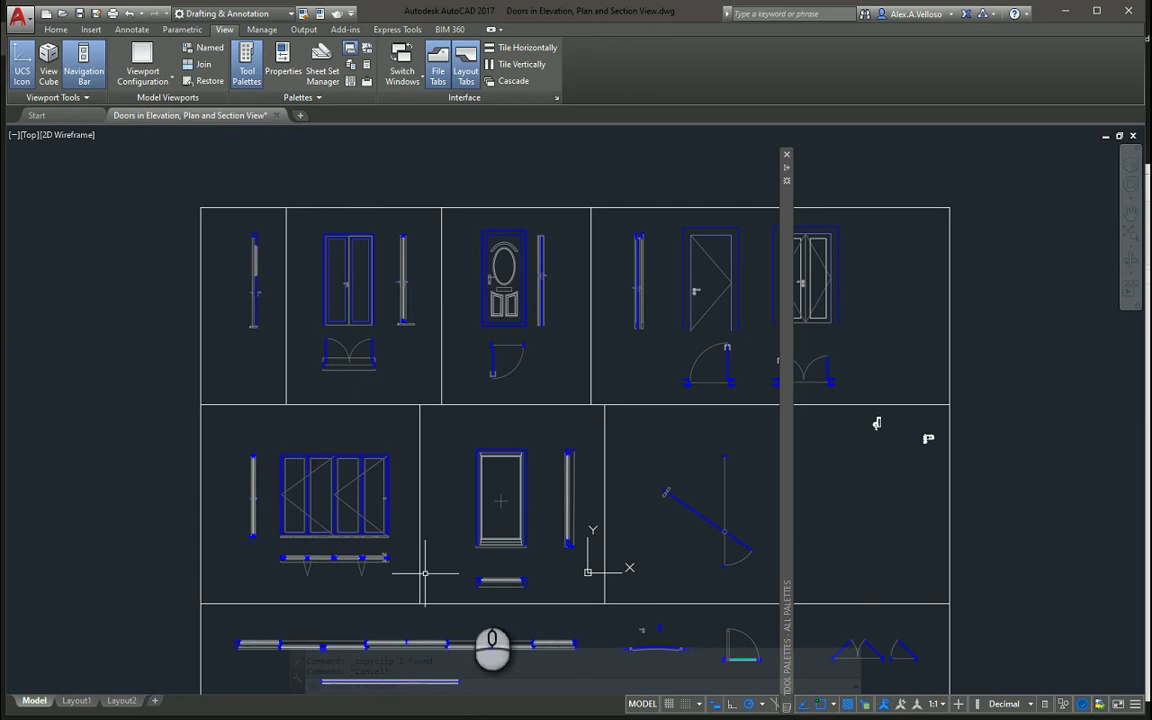
{"action": "mouse_move", "coordinate": [787, 480]}
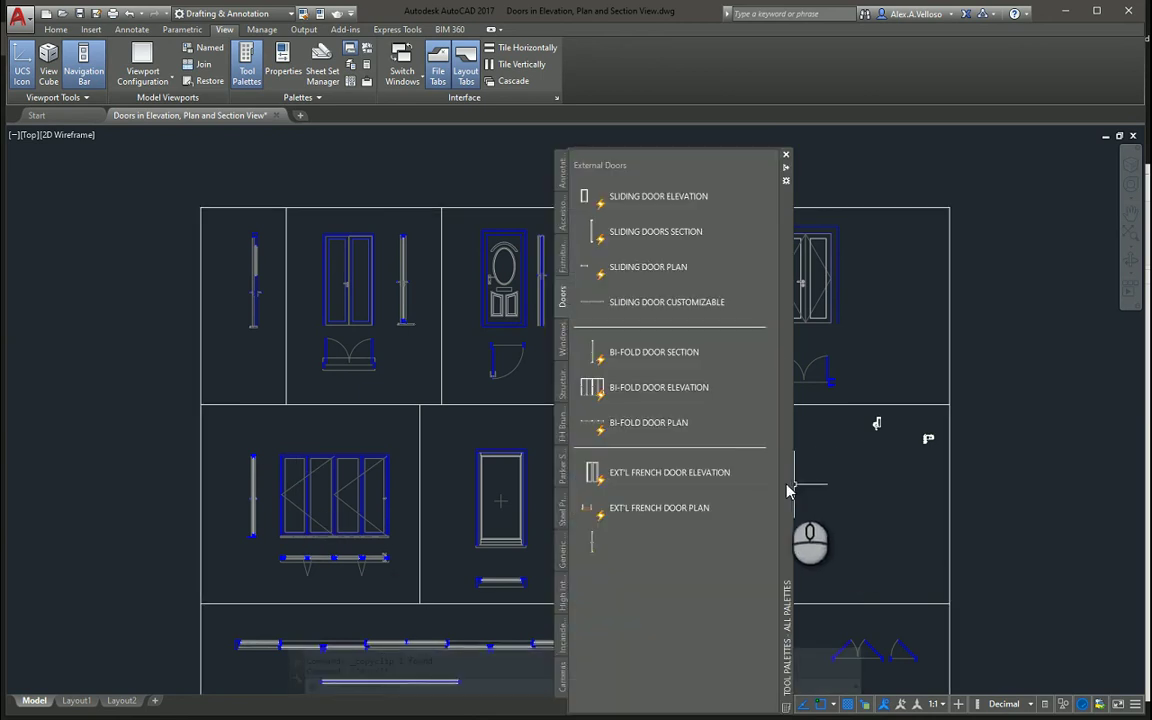
{"action": "scroll", "coordinate": [700, 480], "scroll_direction": "down", "scroll_amount": 10}
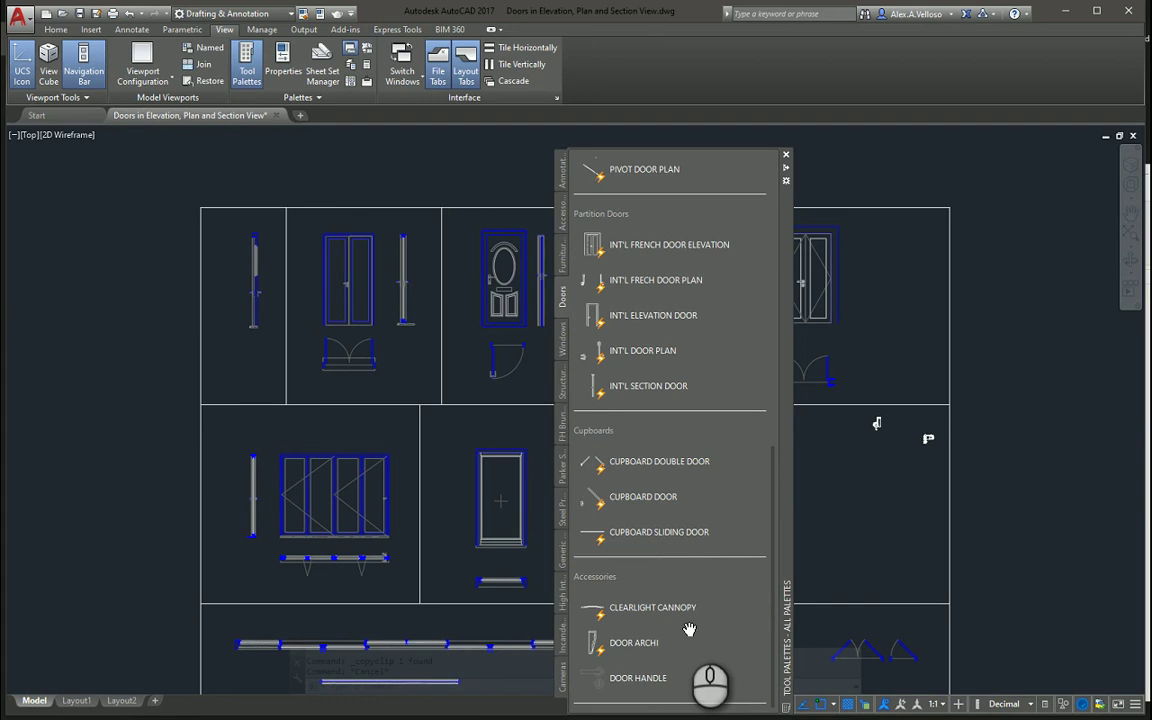
{"action": "left_click", "coordinate": [689, 628]}
{"action": "scroll", "coordinate": [689, 628], "scroll_direction": "down", "scroll_amount": 1}
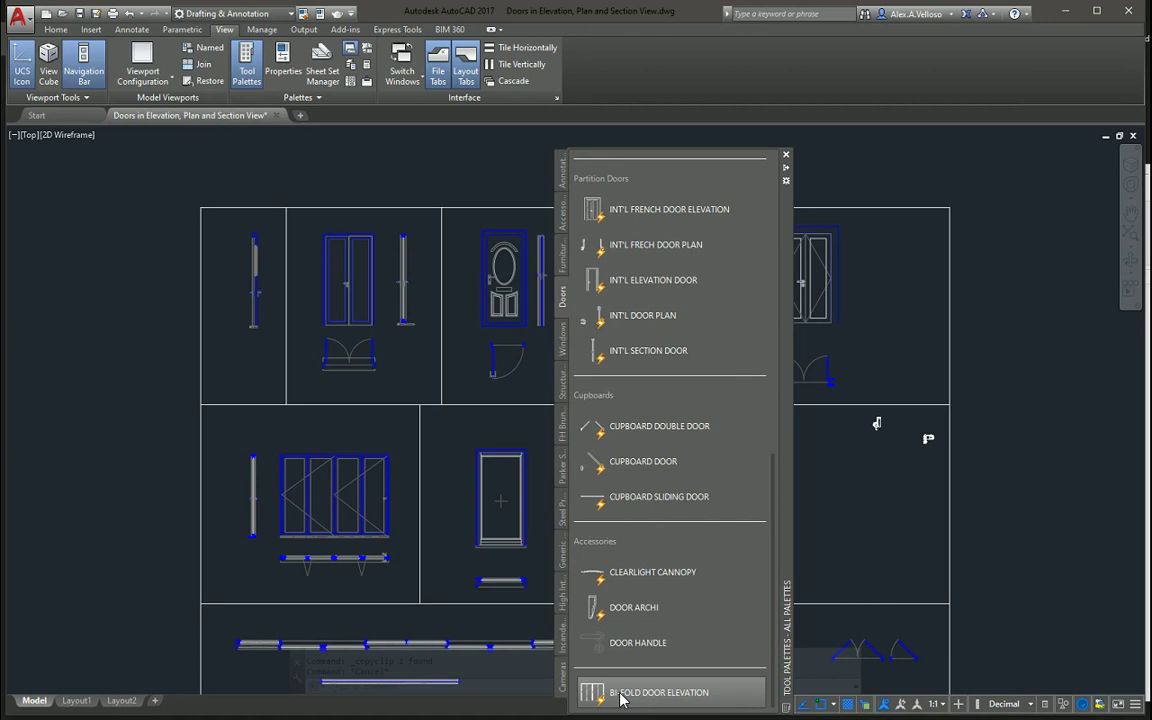
- Move the pasted BI-FOLD DOOR ELEVATION tool to the start of the Cupboards group and delete it from the palette
{"action": "left_click_drag", "start_coordinate": [620, 698], "coordinate": [676, 408]}
{"action": "right_click", "coordinate": [651, 426]}
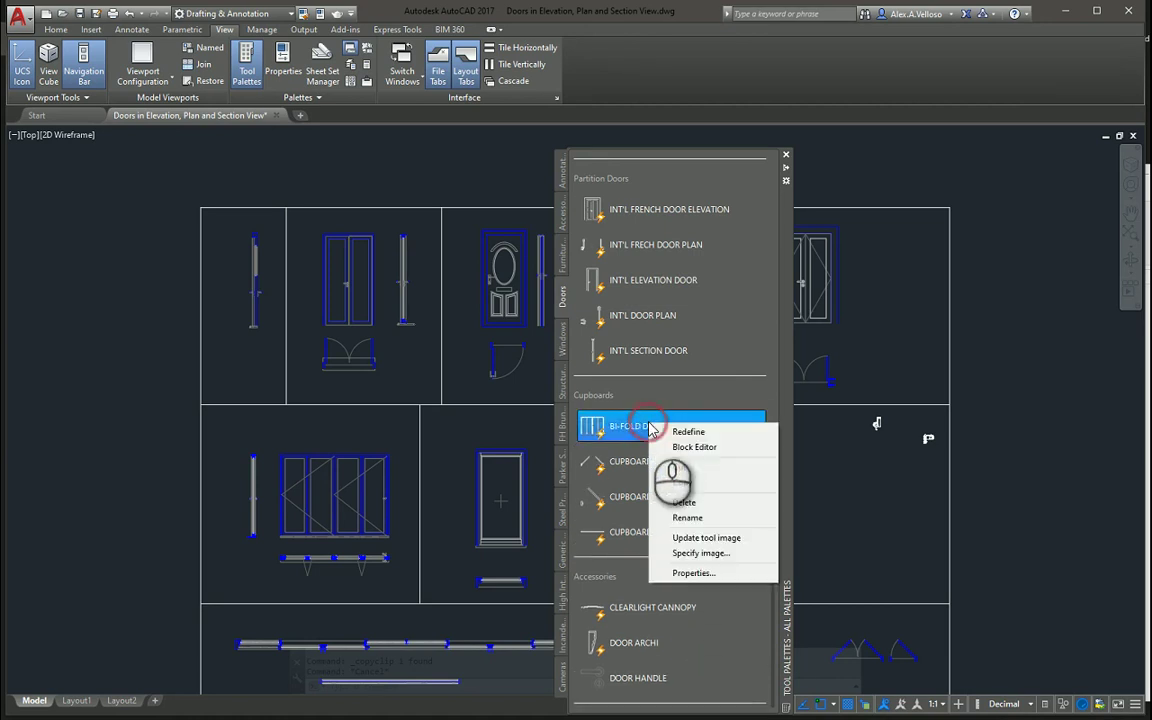
{"action": "left_click", "coordinate": [686, 502]}
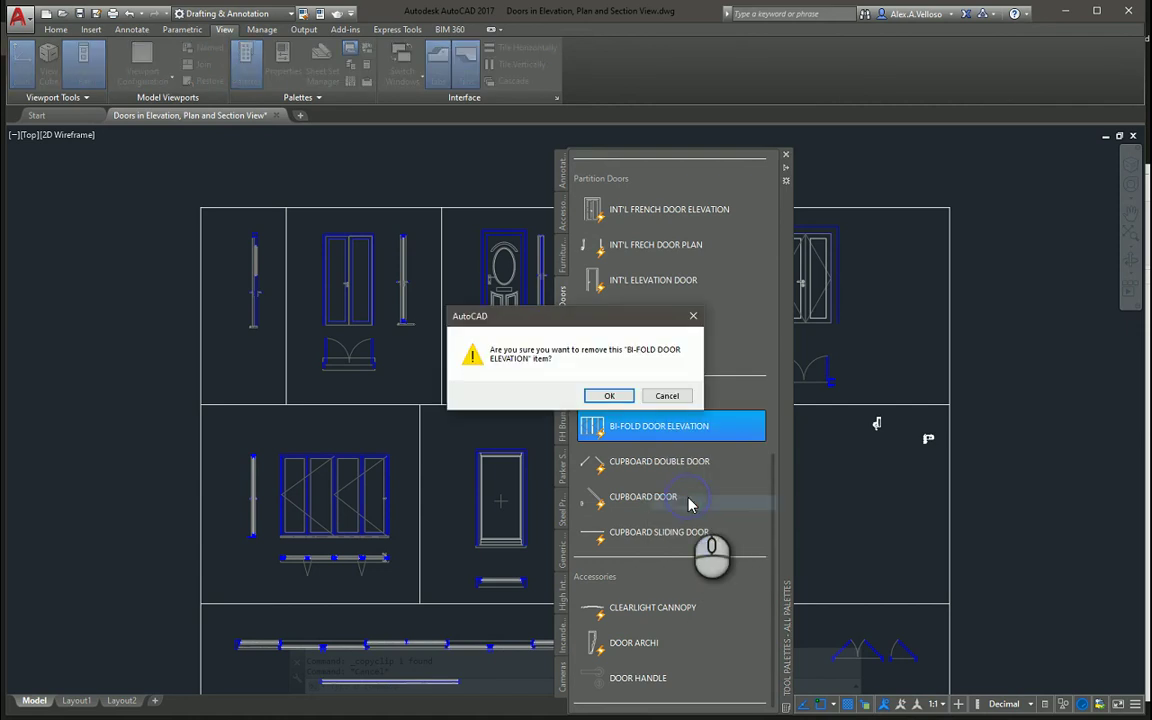
{"action": "left_click", "coordinate": [609, 396]}
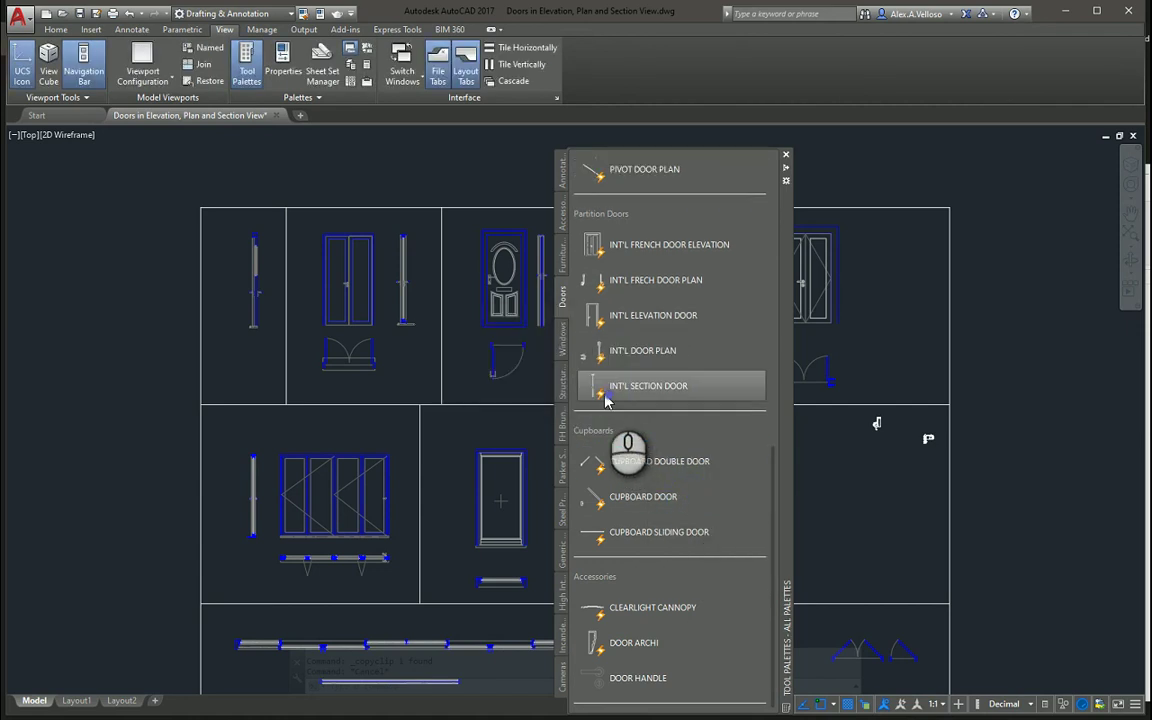
- Check the insertion scale units and their available choices in the drawing units settings, then accept the settings
{"action": "left_click", "coordinate": [991, 500]}
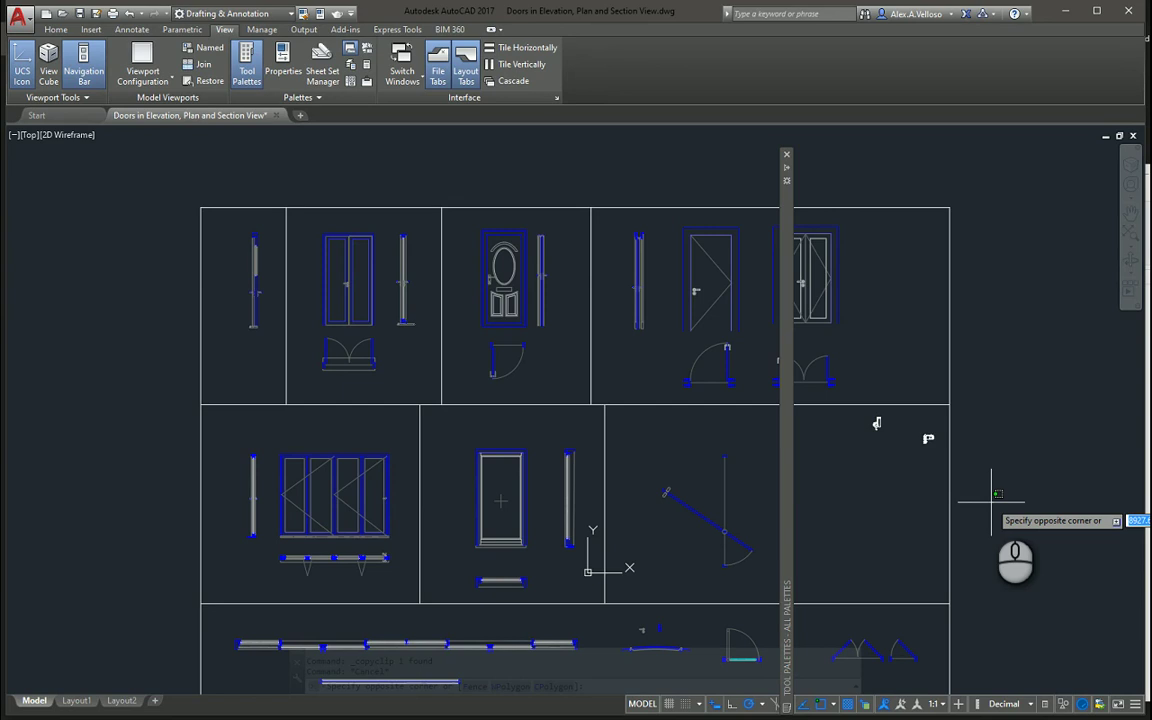
{"action": "type", "text": "un"}
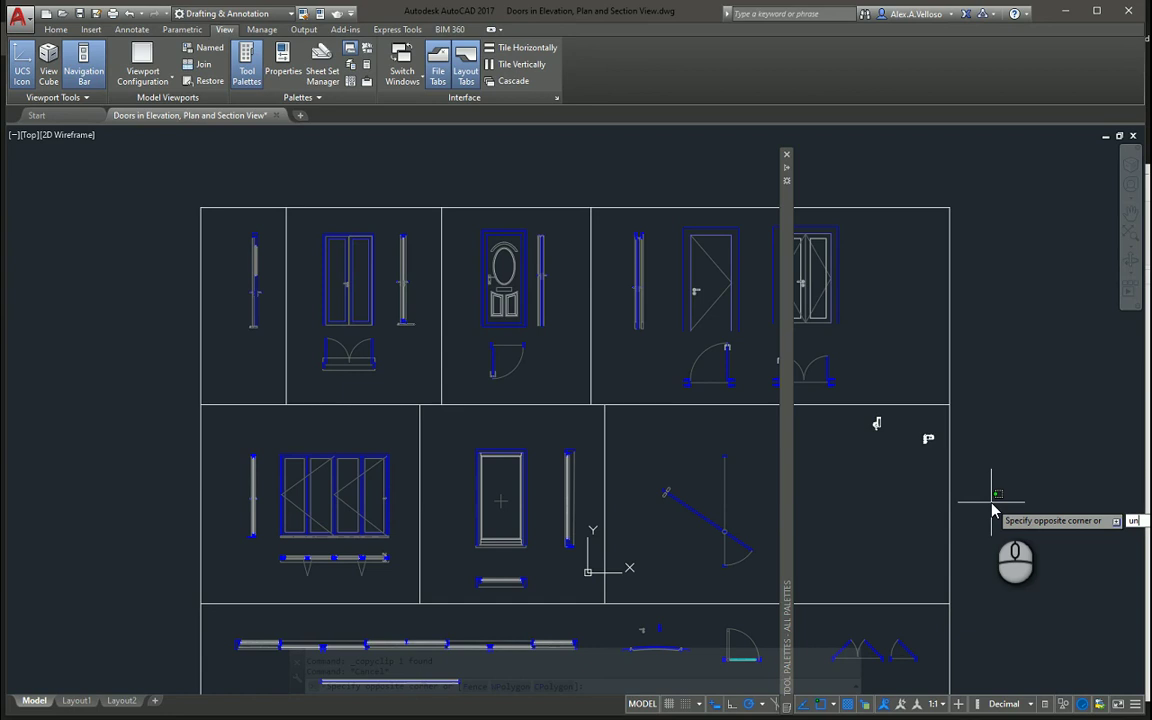
{"action": "key", "text": "Return"}
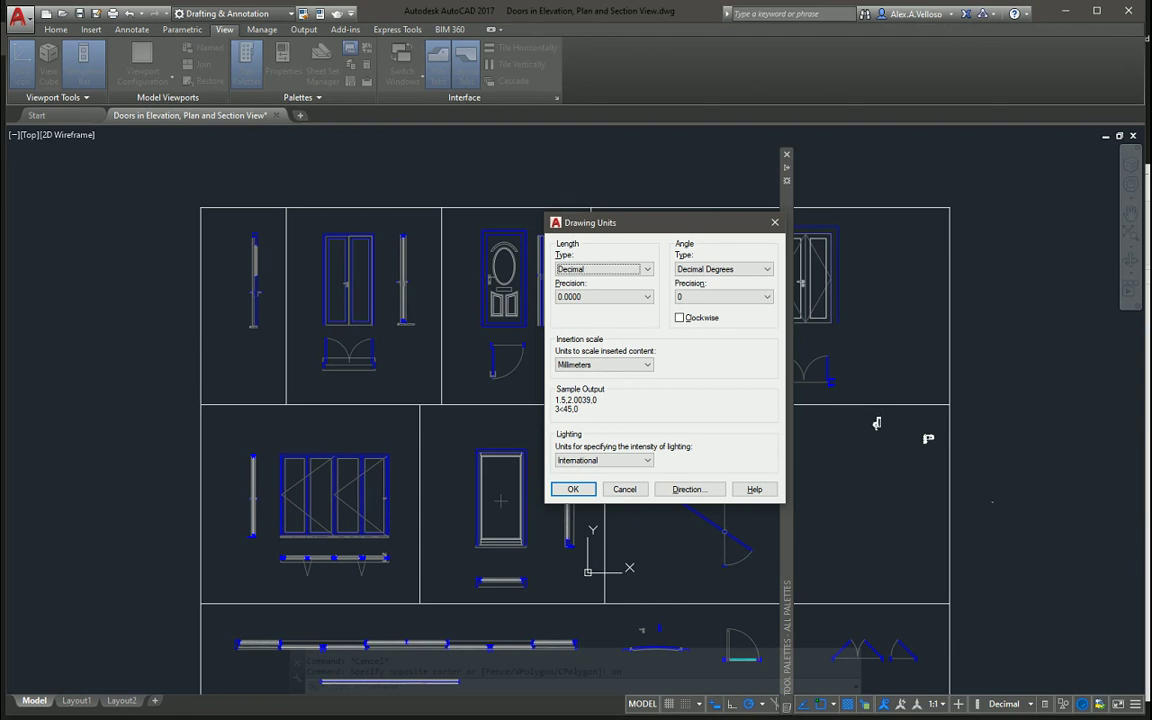
{"action": "left_click", "coordinate": [648, 365]}
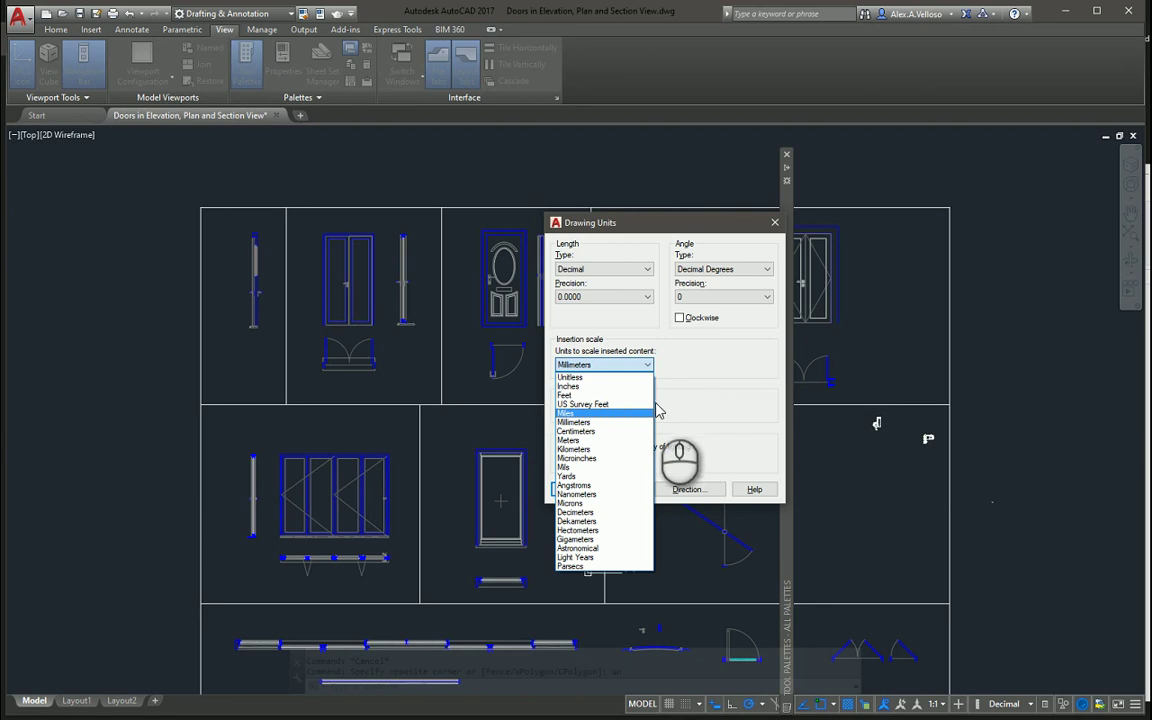
{"action": "left_click", "coordinate": [738, 369]}
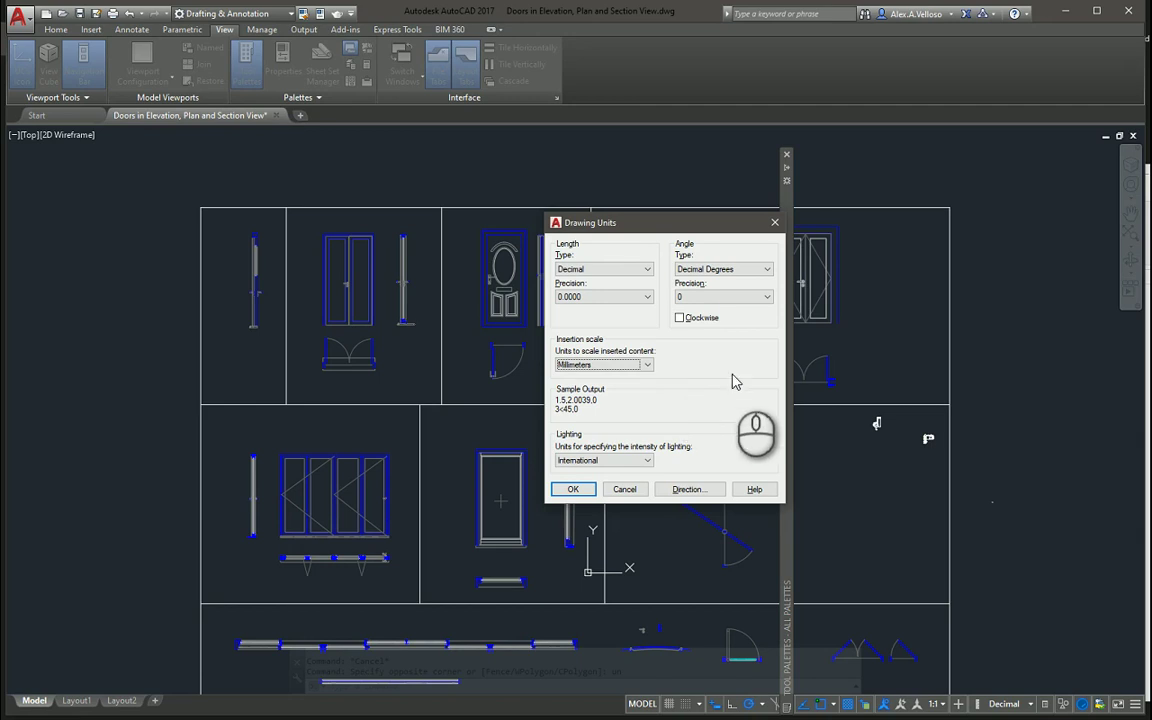
{"action": "left_click", "coordinate": [880, 512]}
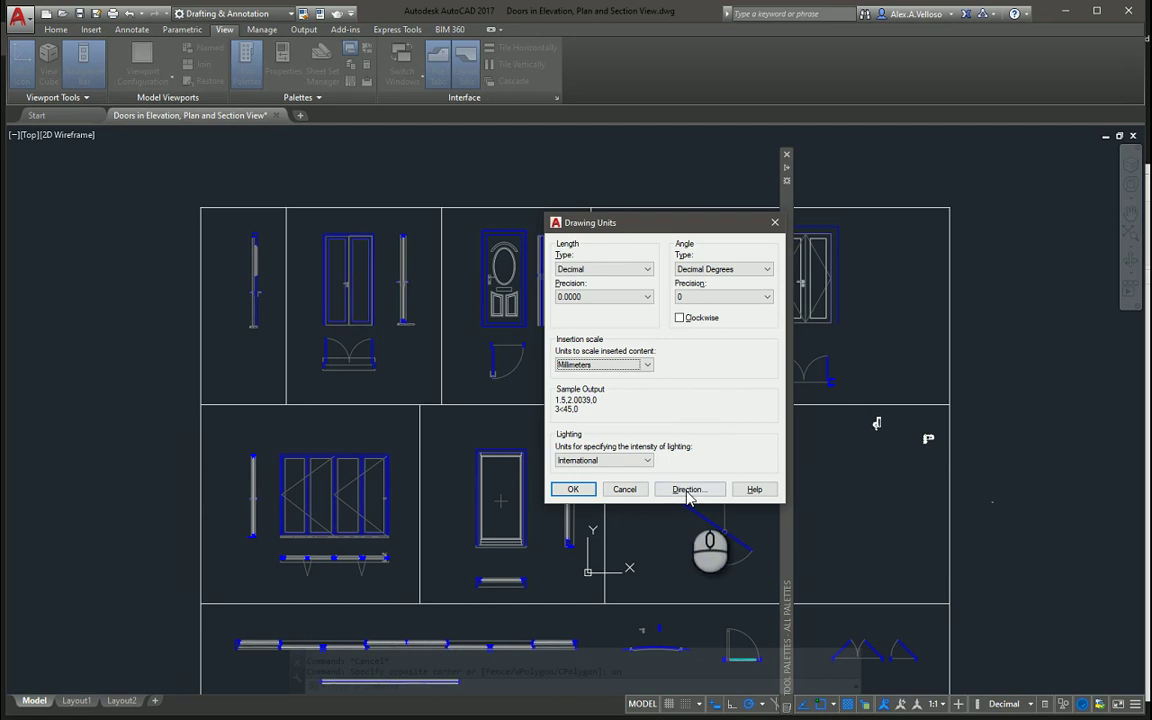
{"action": "left_click", "coordinate": [578, 489]}
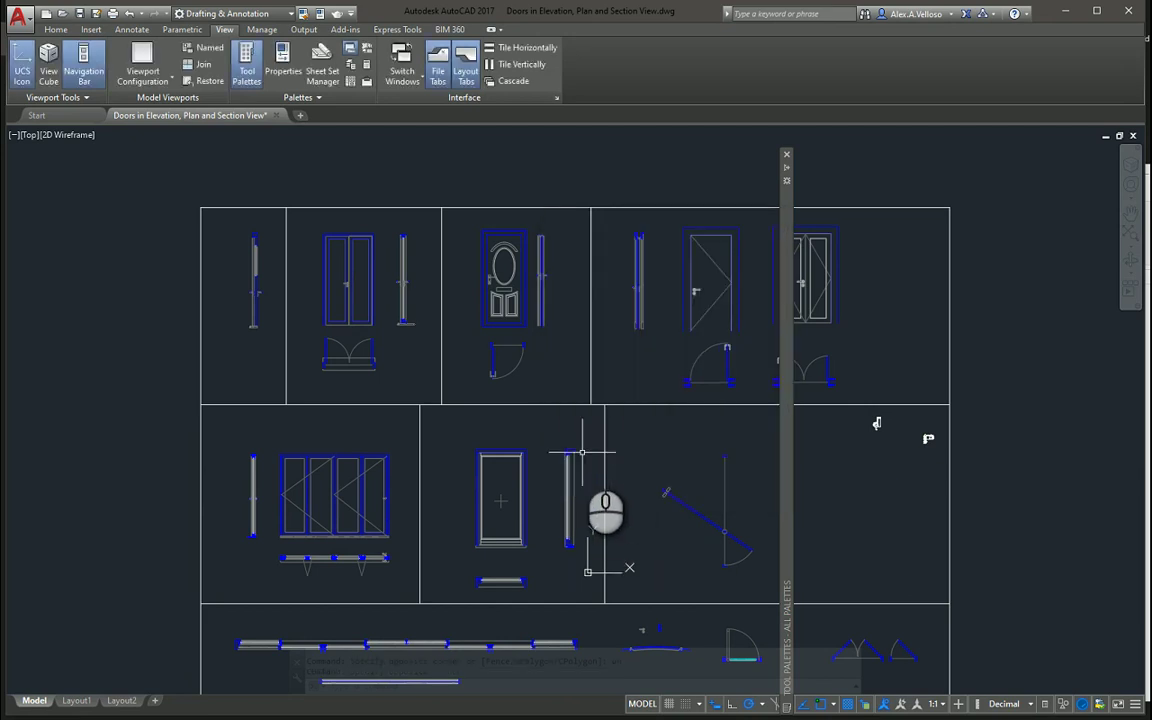
- Review the default source content and target drawing units in the user preferences options, then accept them
{"action": "right_click", "coordinate": [592, 466]}
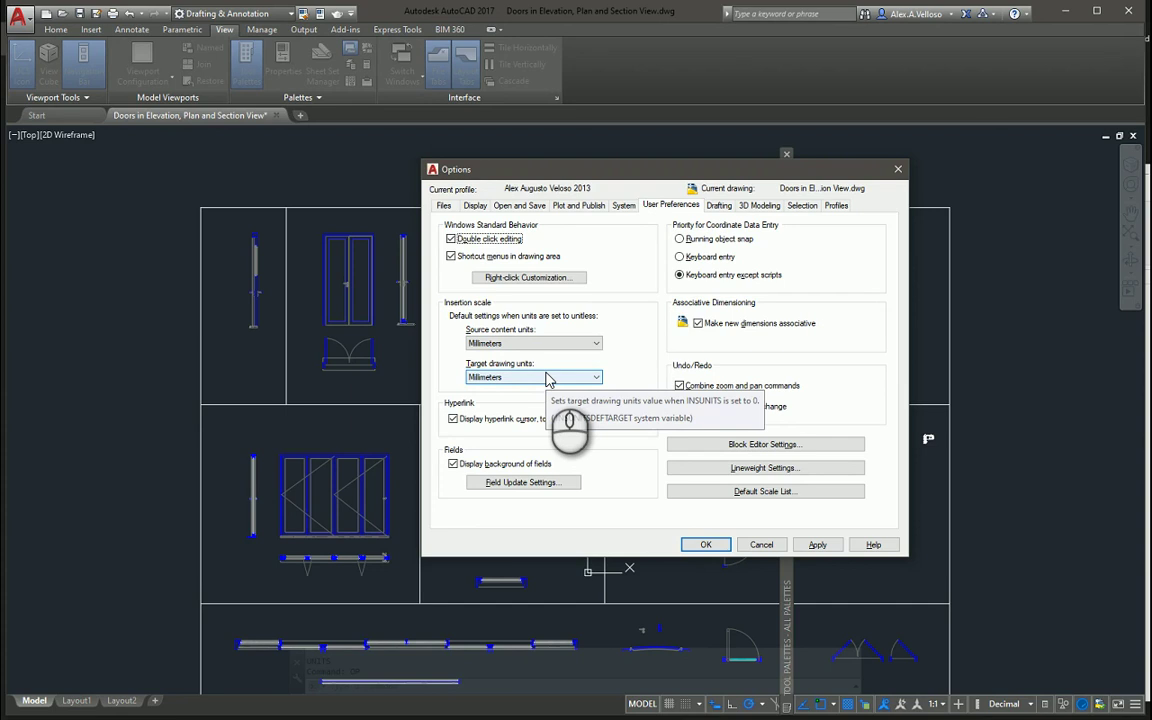
{"action": "left_click", "coordinate": [710, 545]}
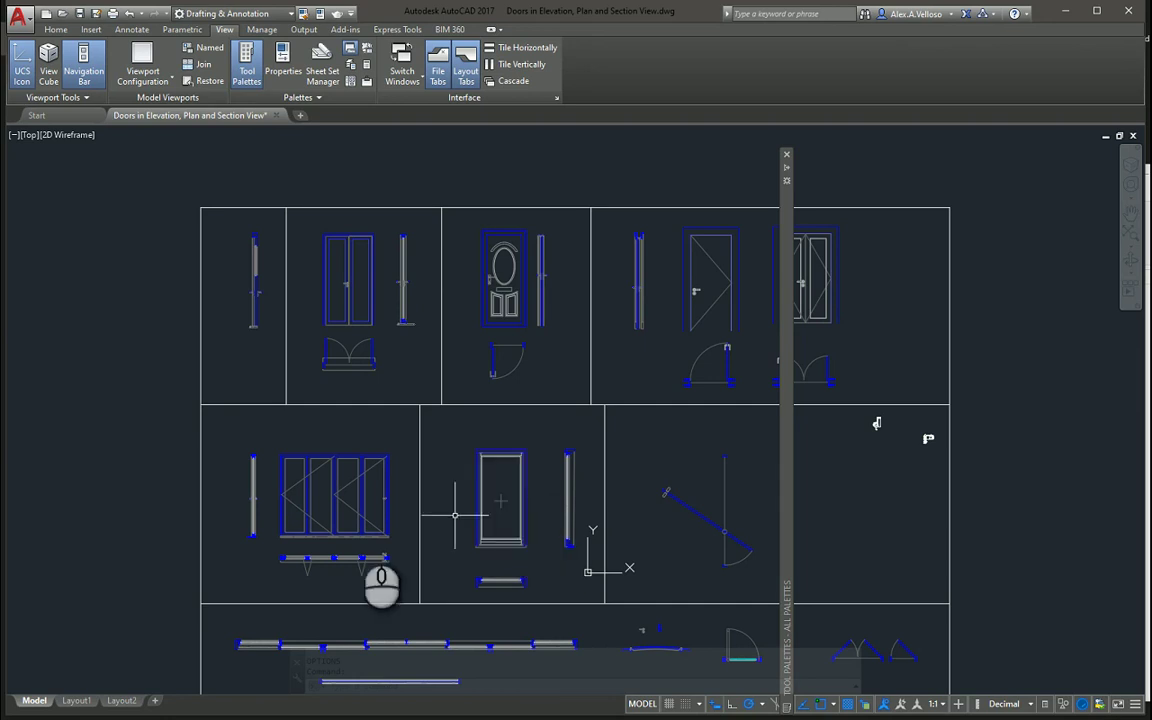
- Switch the bi-fold door elevation block to Triple-Bifold Leaf and then to Dual-Bifold Leaf
{"action": "left_click", "coordinate": [345, 495]}
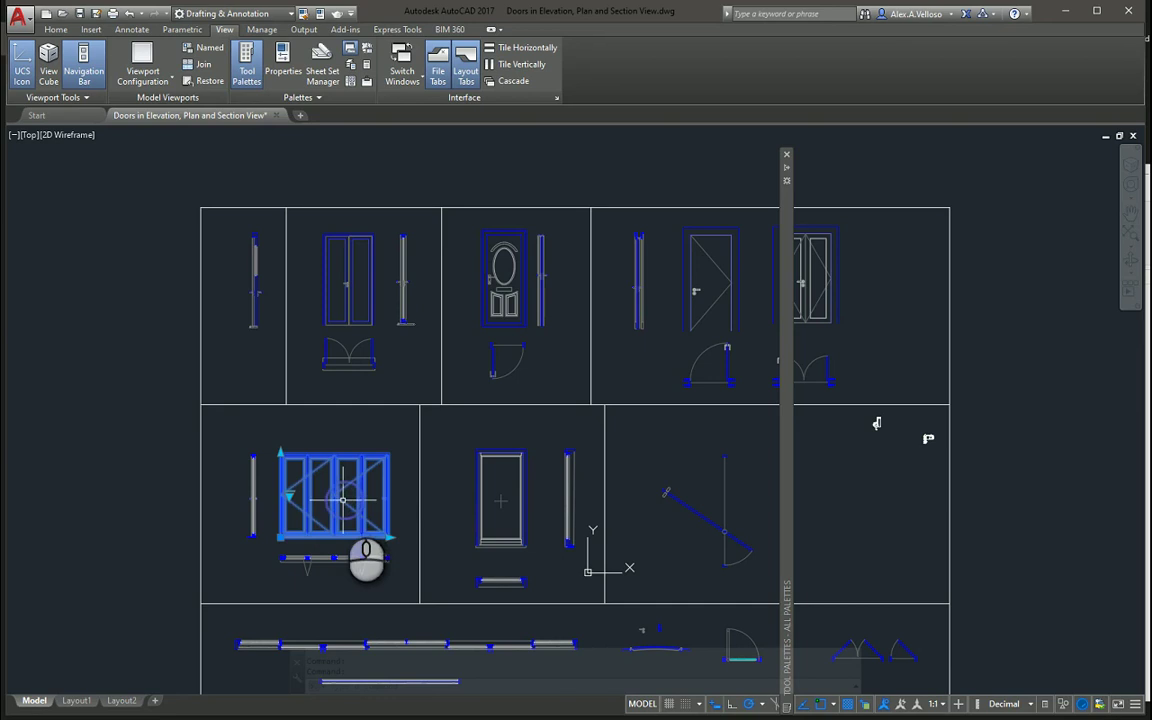
{"action": "left_click", "coordinate": [289, 497]}
{"action": "left_click", "coordinate": [312, 518]}
{"action": "left_click", "coordinate": [289, 497]}
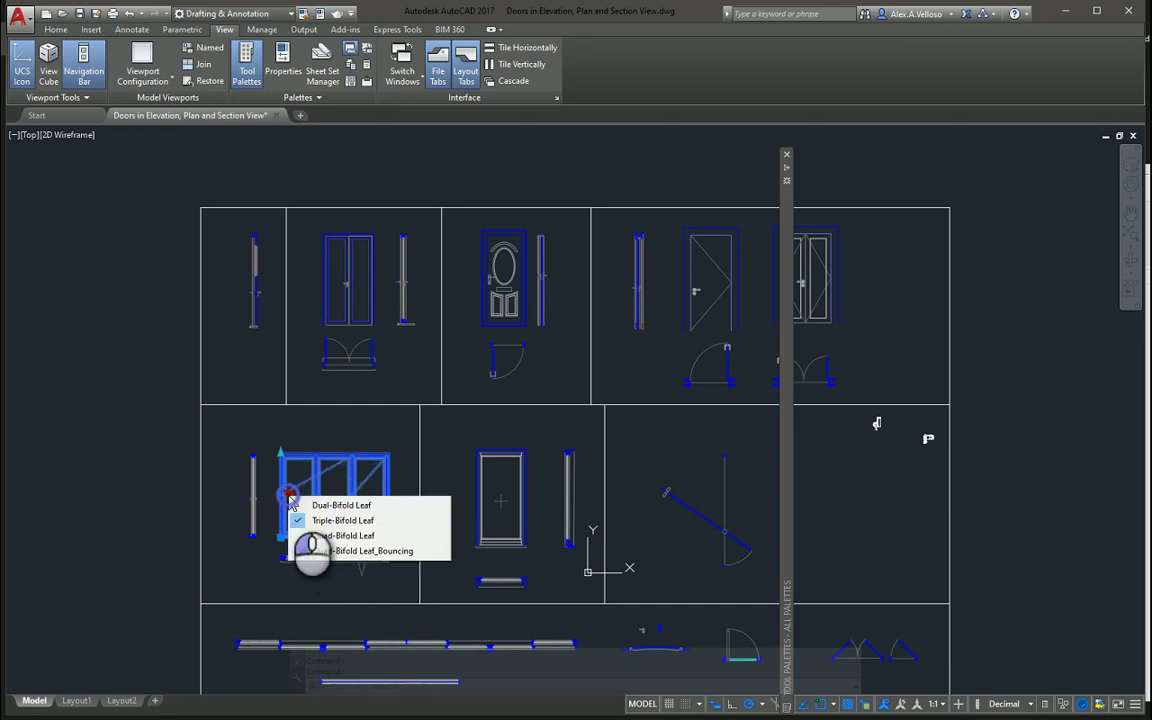
{"action": "left_click", "coordinate": [312, 506]}
- Switch the oval-glass front door elevation block to PVCu Kendal and then to Oak Stable
{"action": "left_click", "coordinate": [490, 316]}
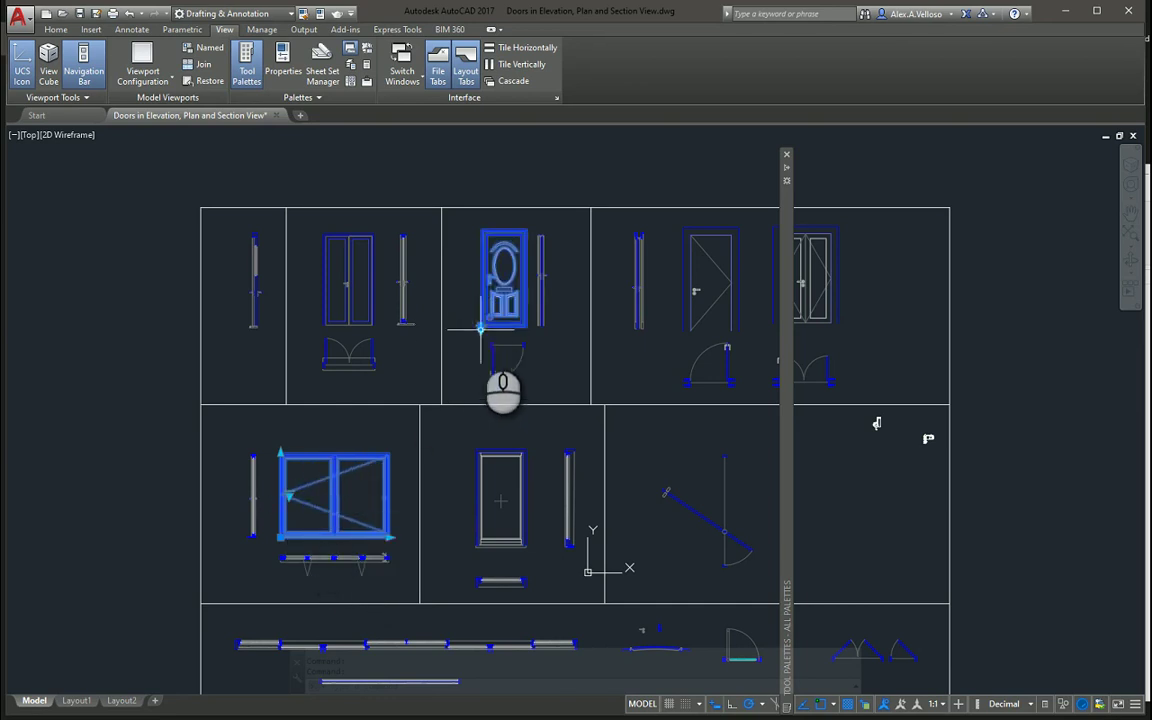
{"action": "left_click", "coordinate": [481, 331]}
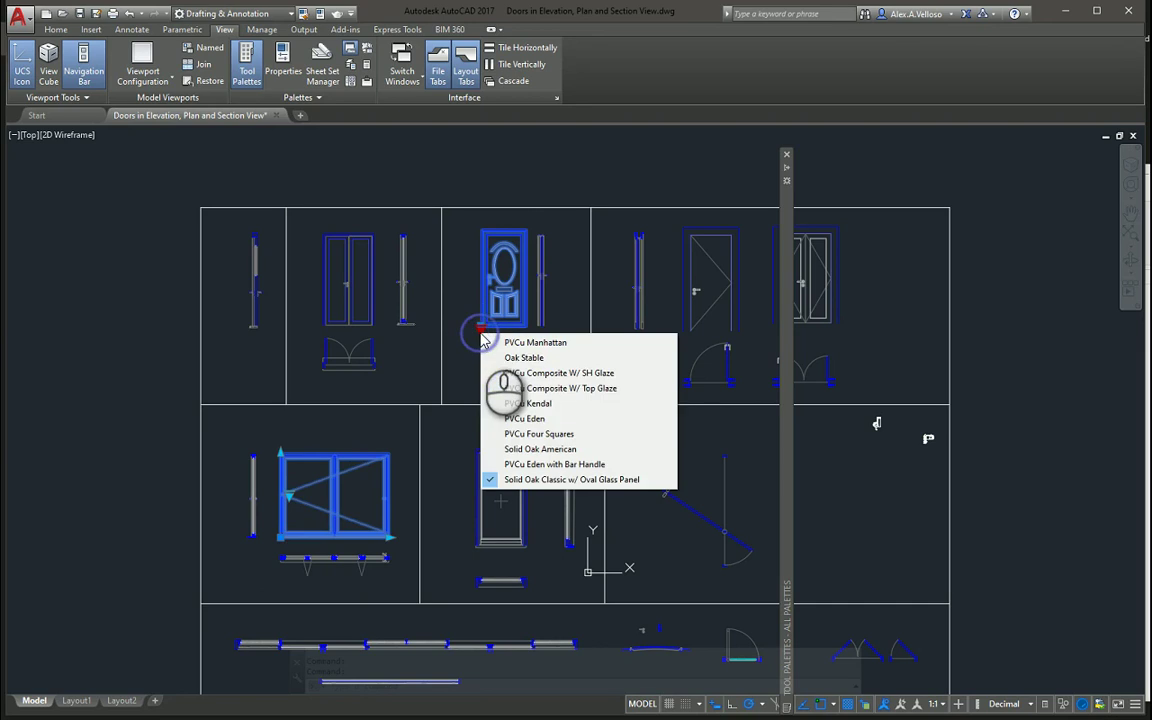
{"action": "left_click", "coordinate": [495, 403]}
{"action": "left_click", "coordinate": [481, 331]}
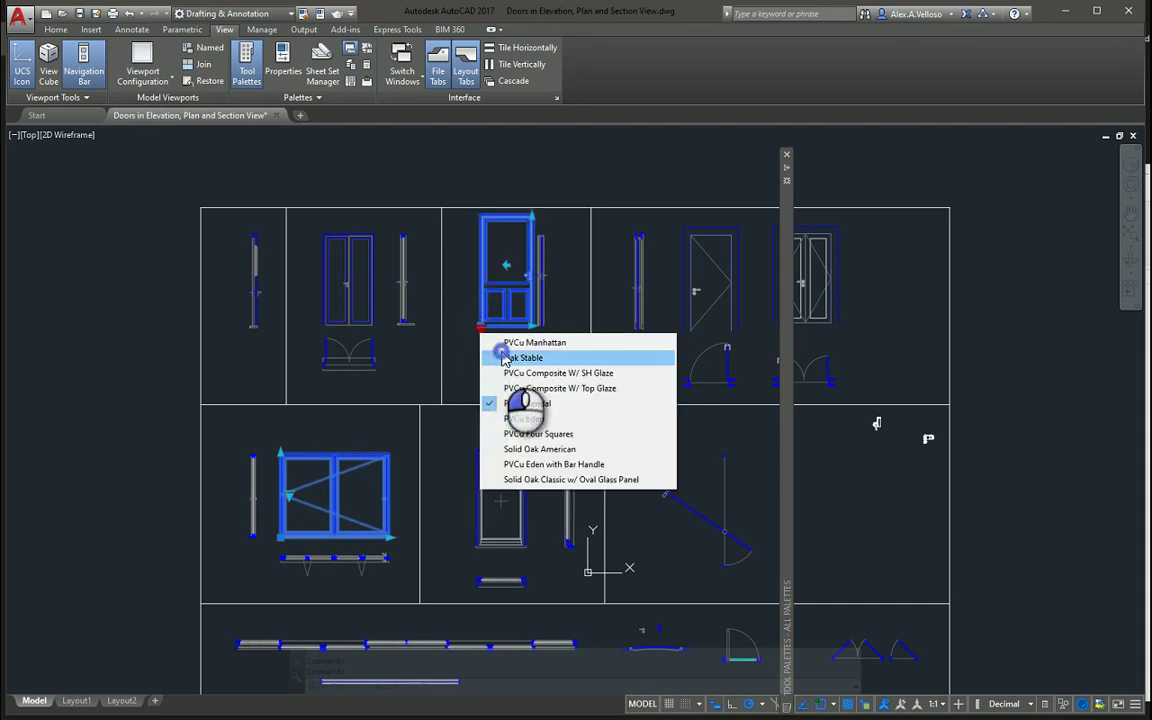
{"action": "left_click", "coordinate": [505, 357]}
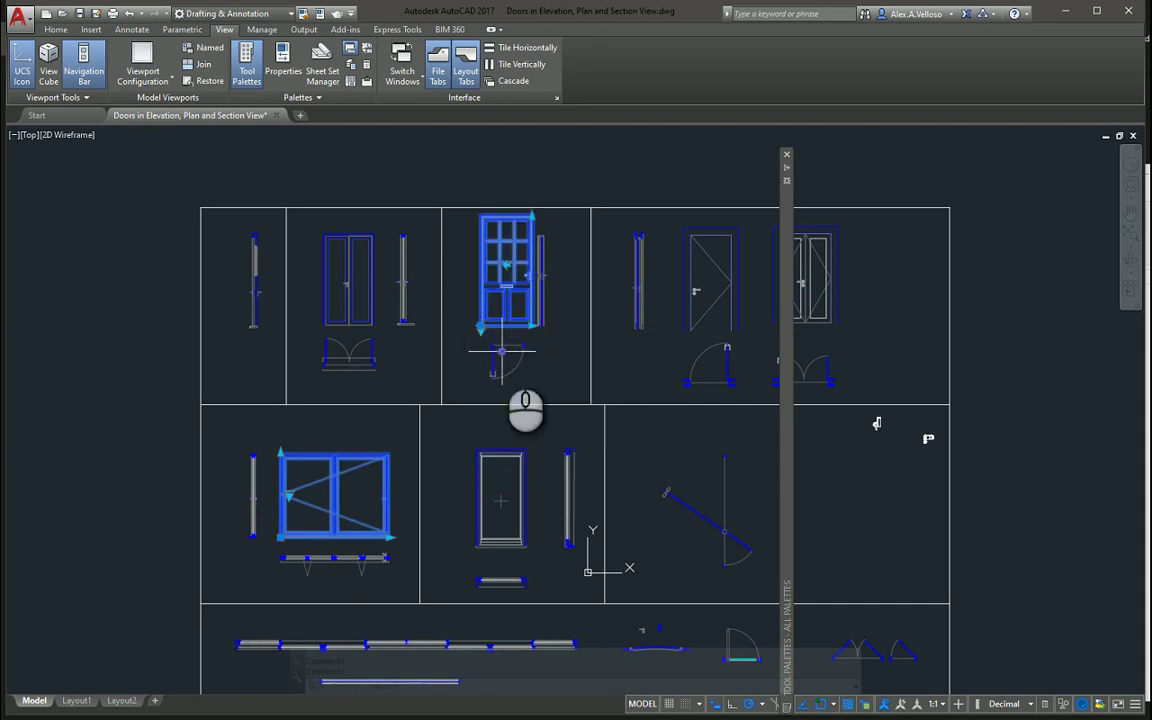
- Switch the single-leaf door elevation in the middle row to Triple Leaf (One Fixed) and then to Quad Leaf
{"action": "left_click", "coordinate": [515, 500]}
{"action": "left_click", "coordinate": [508, 531]}
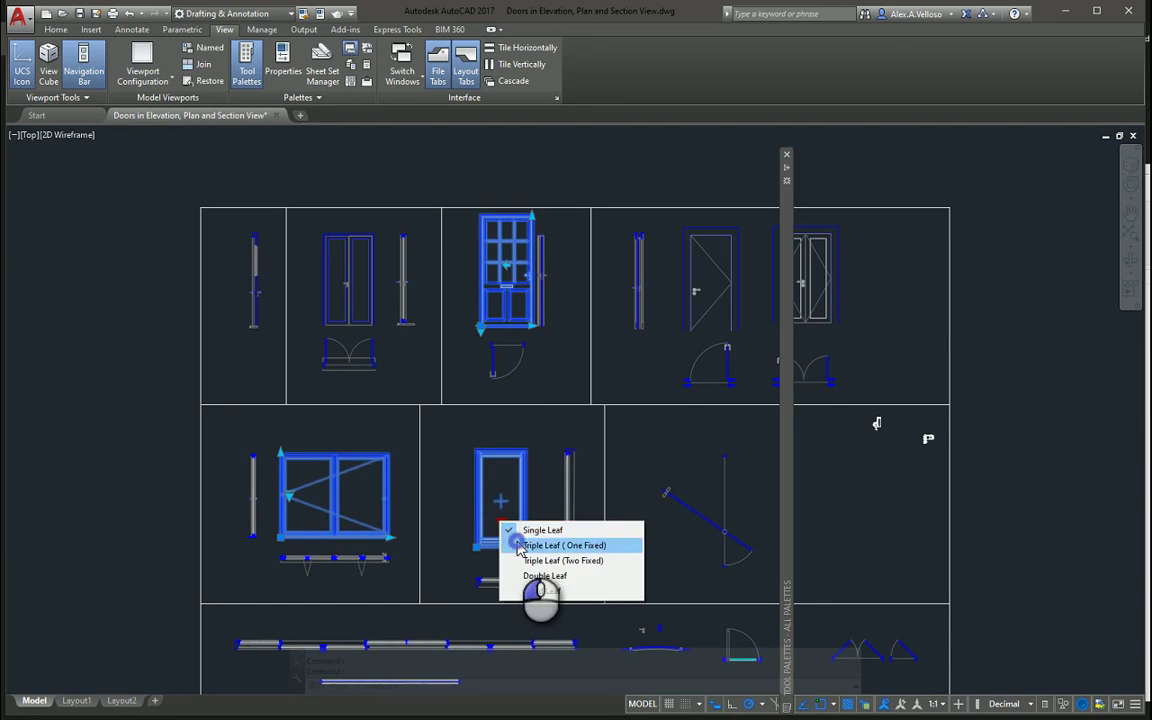
{"action": "left_click", "coordinate": [532, 545]}
{"action": "left_click", "coordinate": [501, 522]}
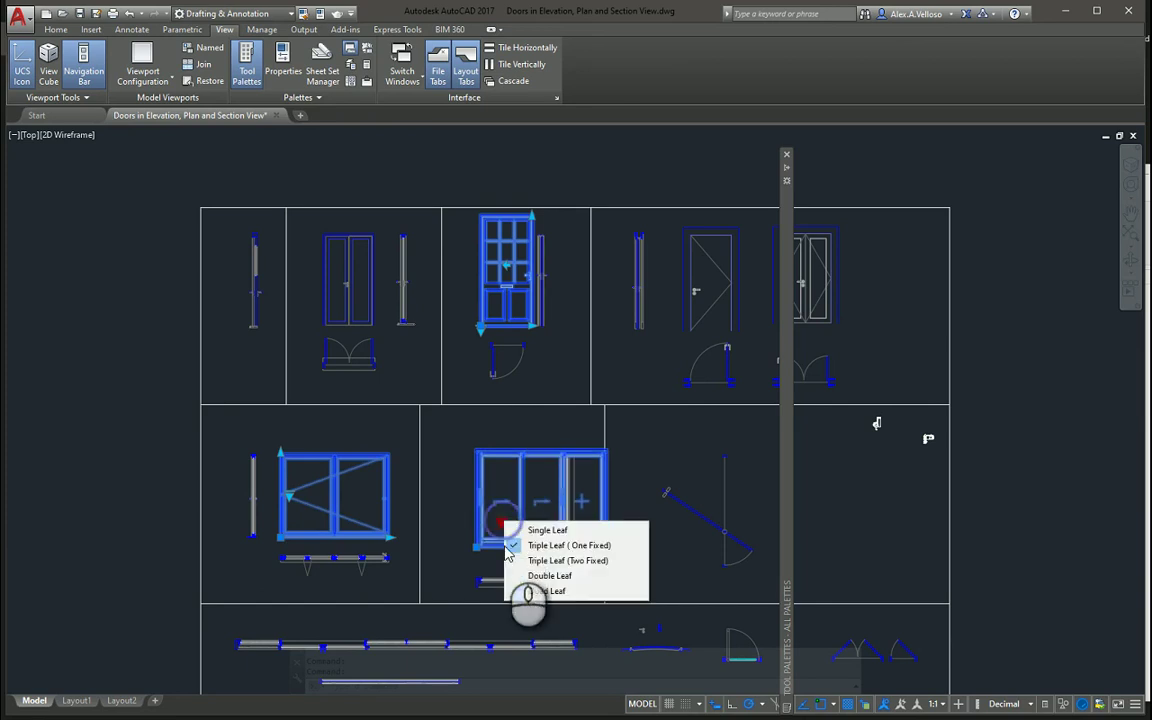
{"action": "left_click", "coordinate": [514, 588]}
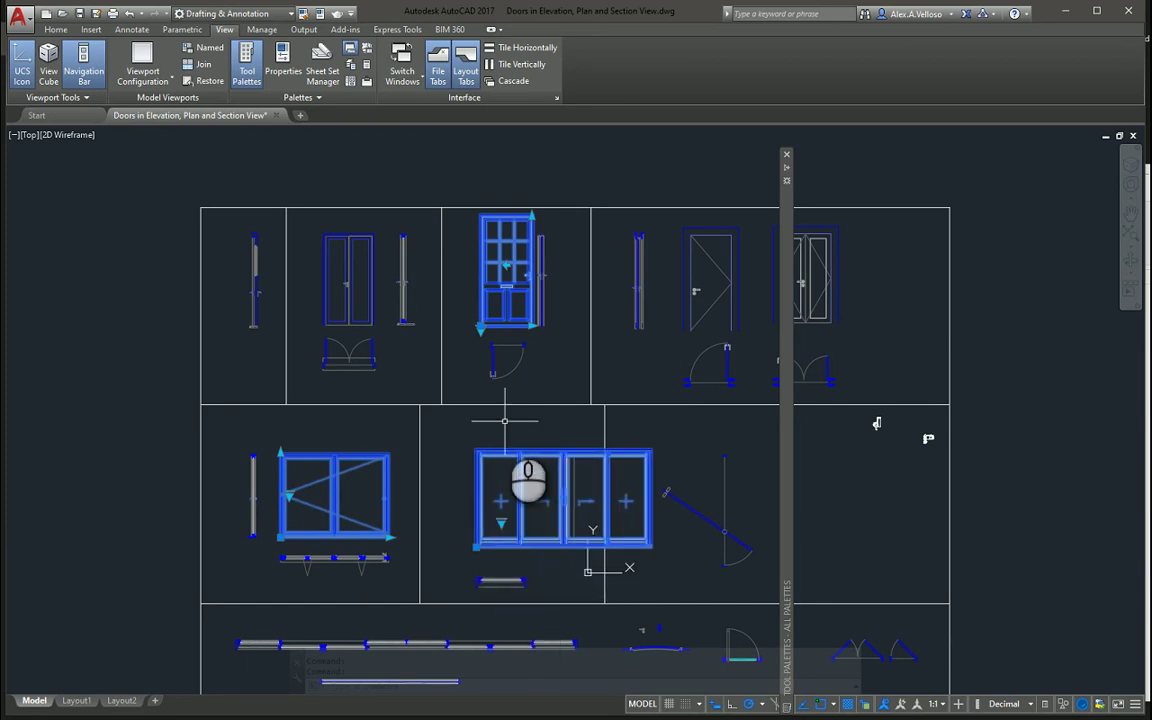